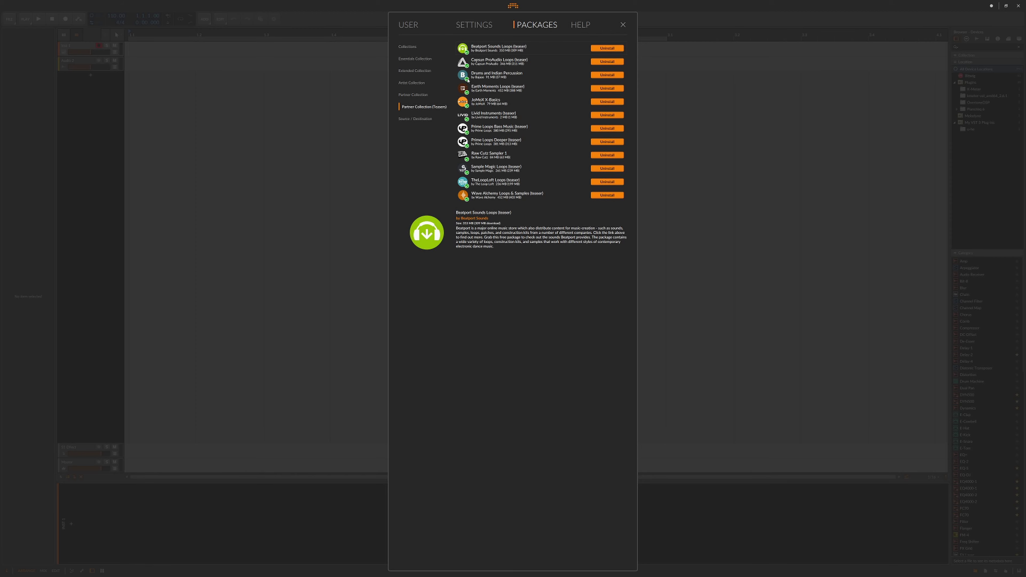
Step: Review the Partner Collection and Artist Collection packages and close the dashboard
click(409, 95)
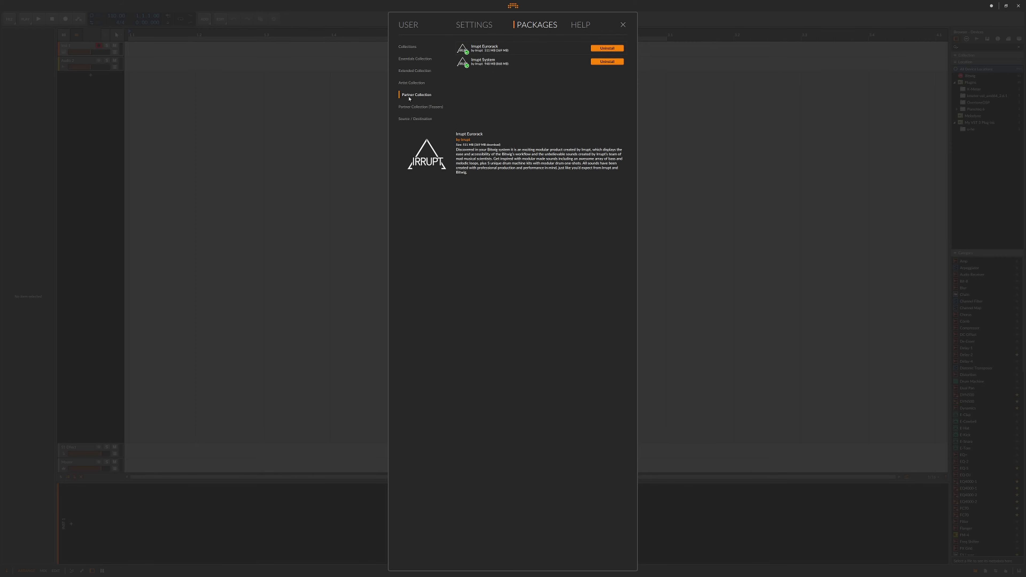
click(414, 84)
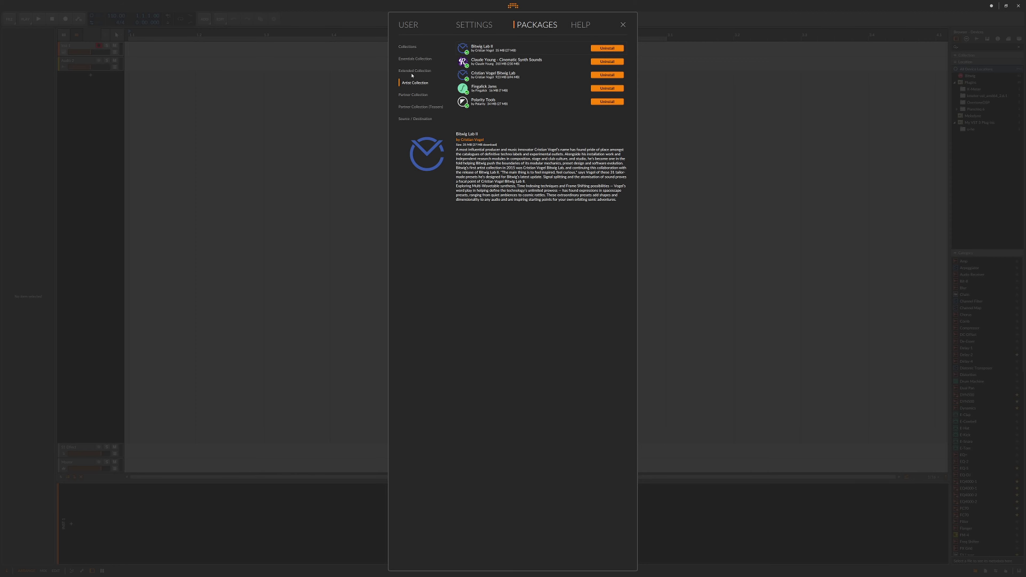
click(623, 25)
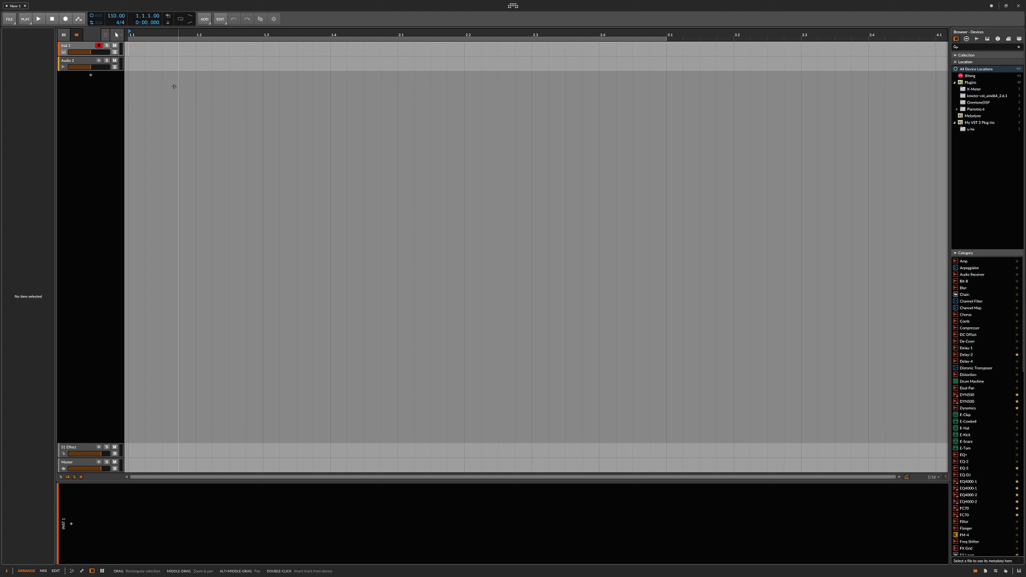
Step: Open the recent project "The Jaunt of a curled Mind v.2" from the dashboard
click(514, 6)
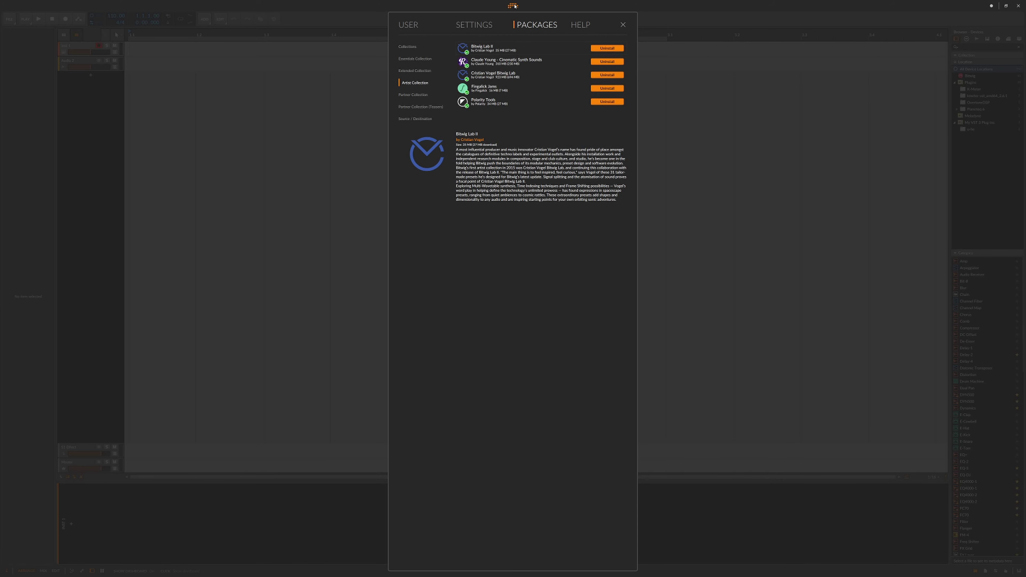
click(409, 27)
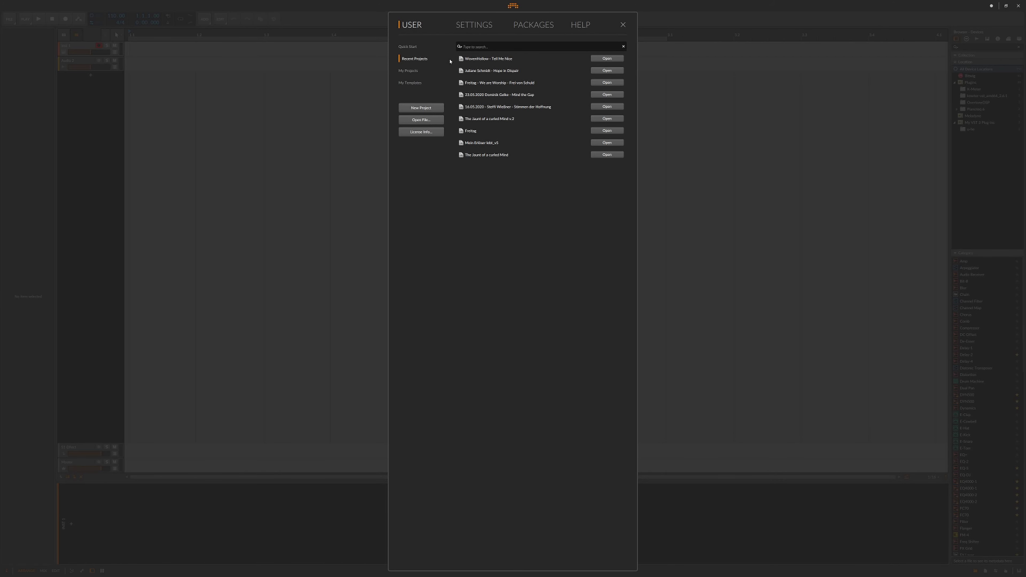
click(608, 118)
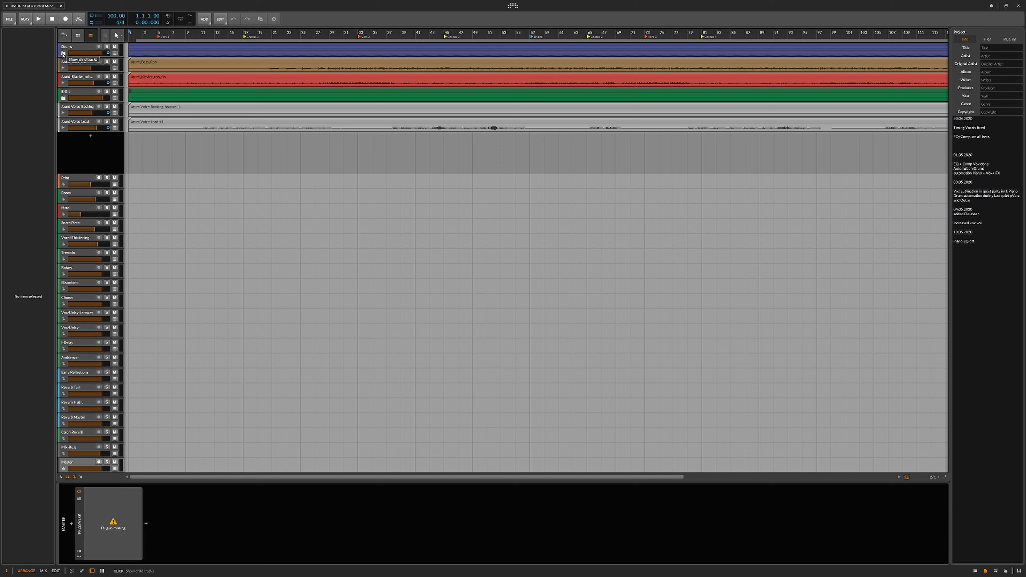
Step: Expand the Drums group to its child tracks and enlarge the BASED_bip track's height for a clearer waveform
click(63, 53)
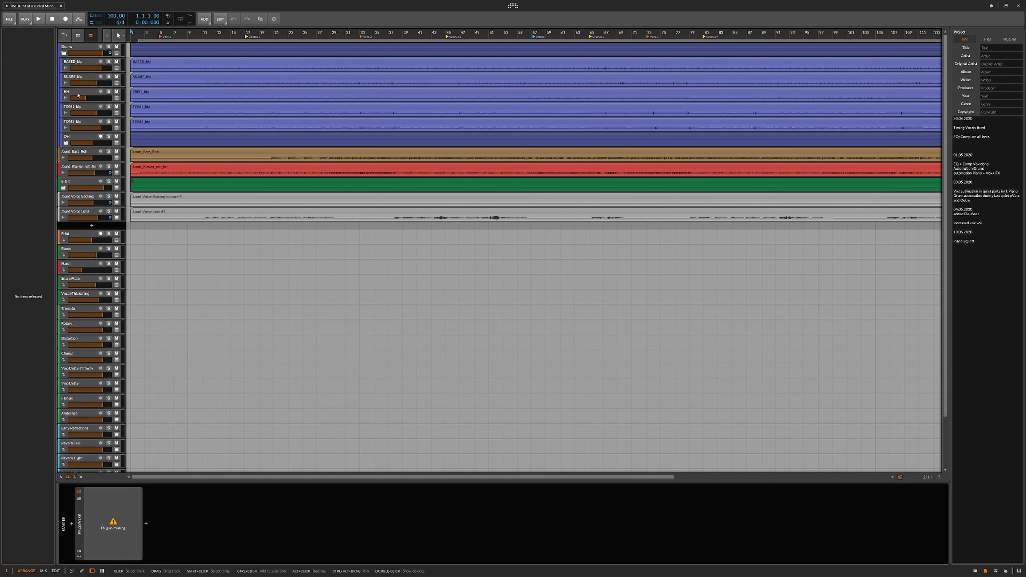
click(244, 64)
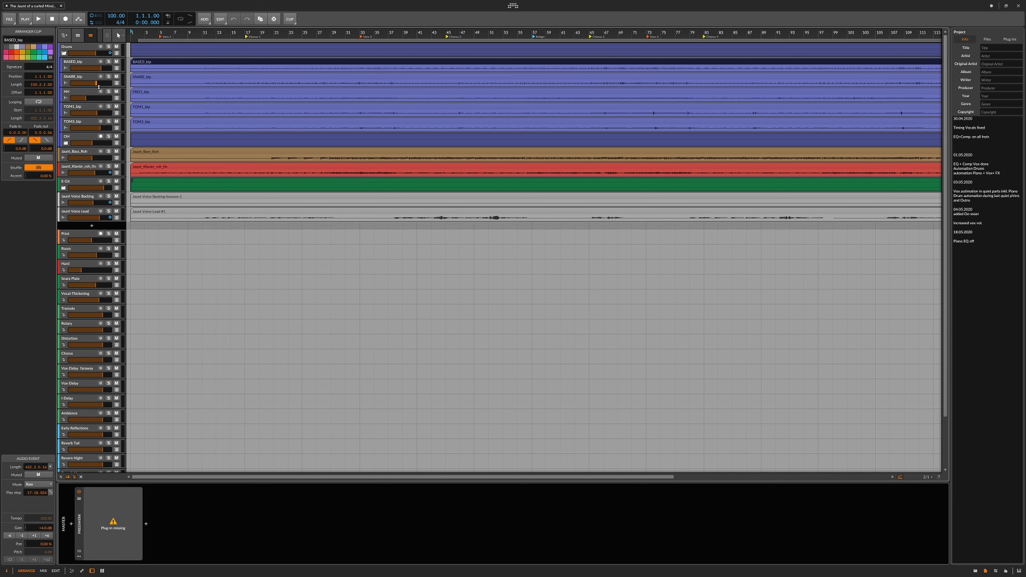
drag(91, 73, 90, 165)
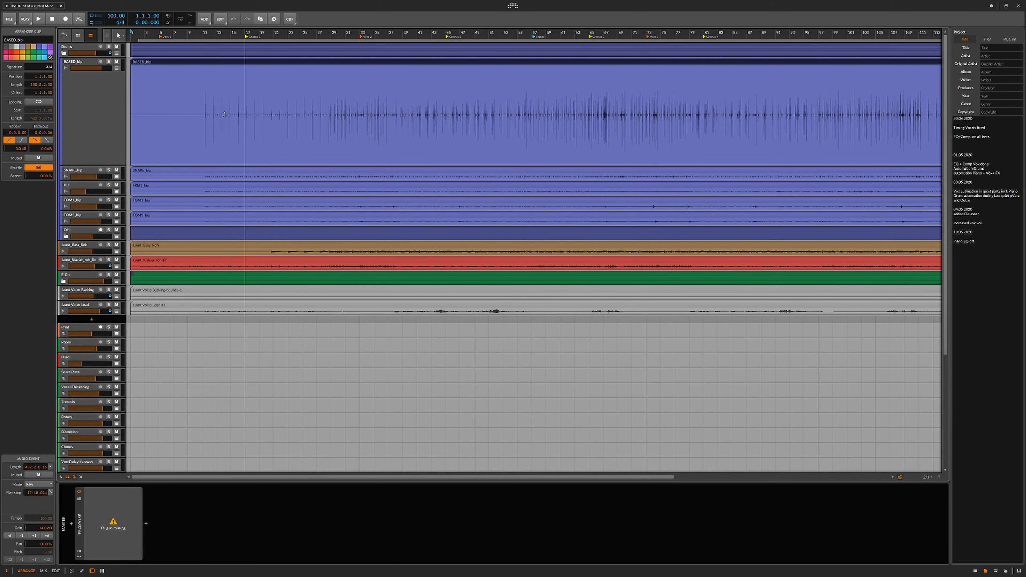
Step: Show the detail editor, enlarge it over most of the arranger area, and display the BASED_bip track in it
click(72, 571)
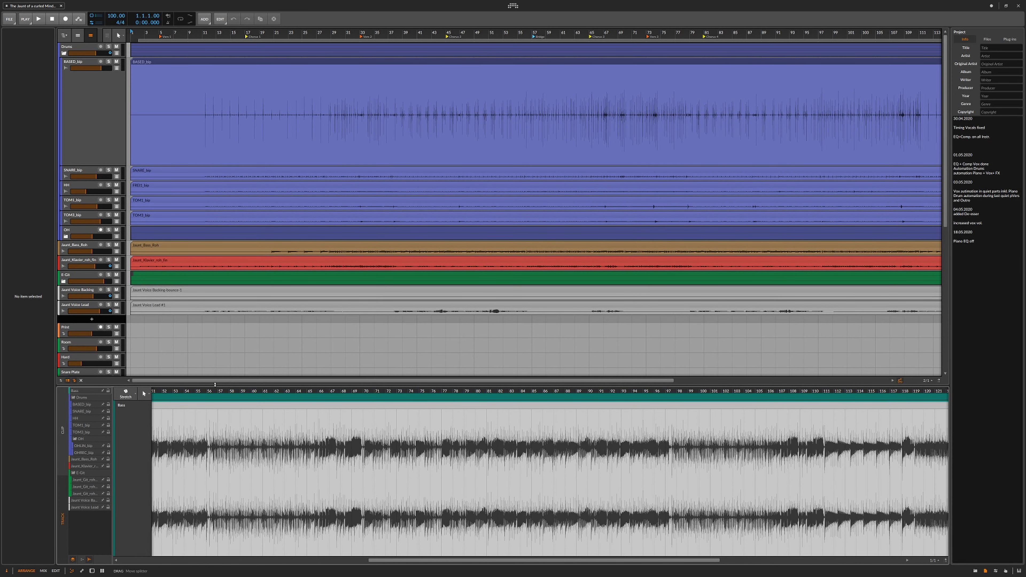
drag(243, 384, 242, 155)
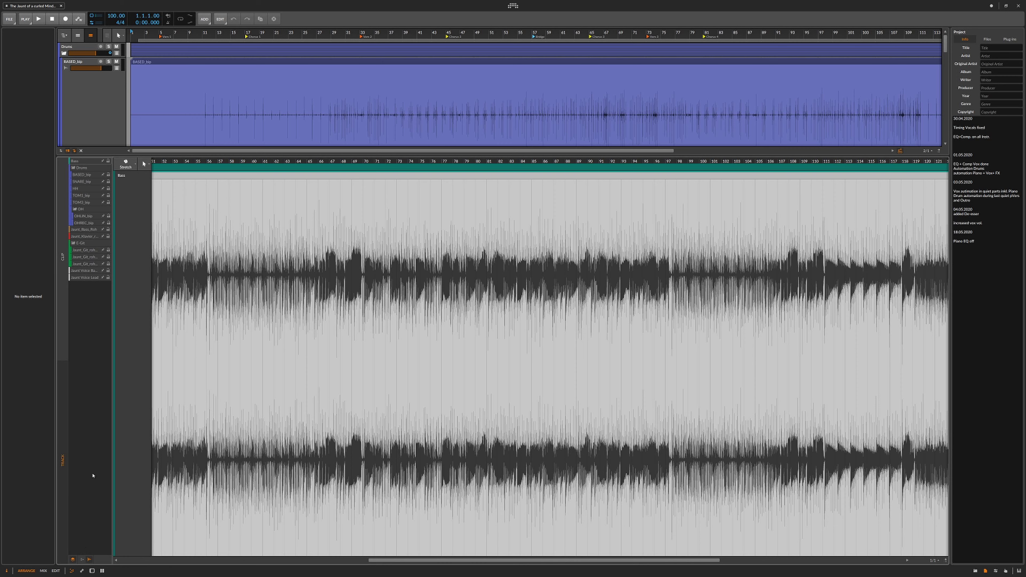
click(87, 175)
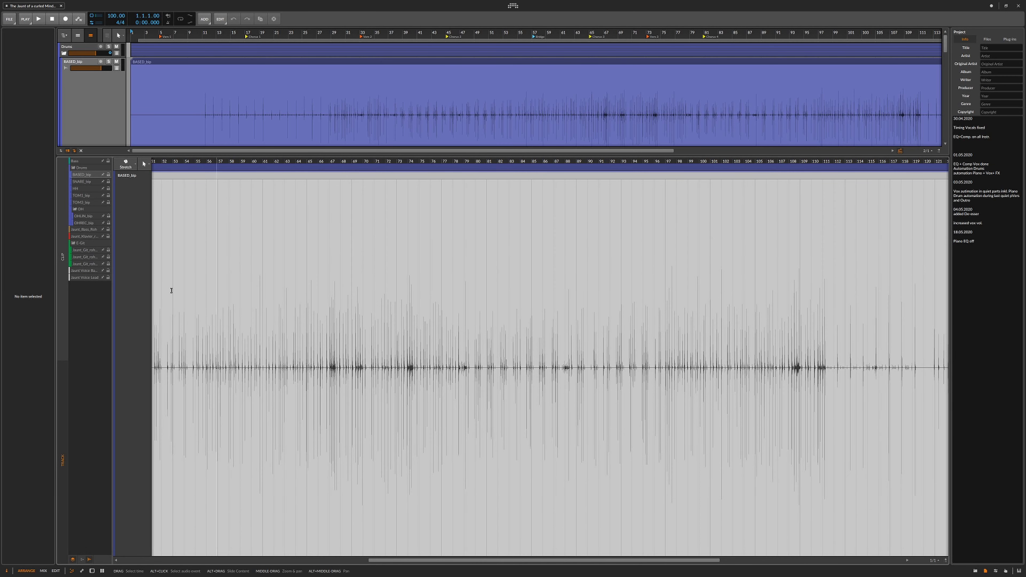
scroll(344, 325, down, 5)
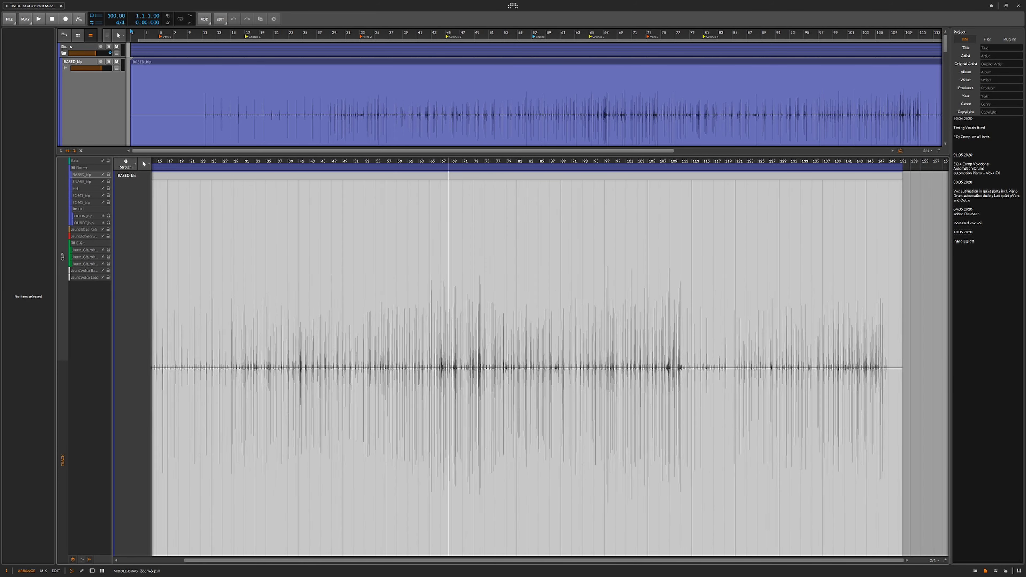
Step: Switch the detail editor to Onsets and examine the onset markers against the hits of the BASED_bip audio
click(125, 164)
click(137, 190)
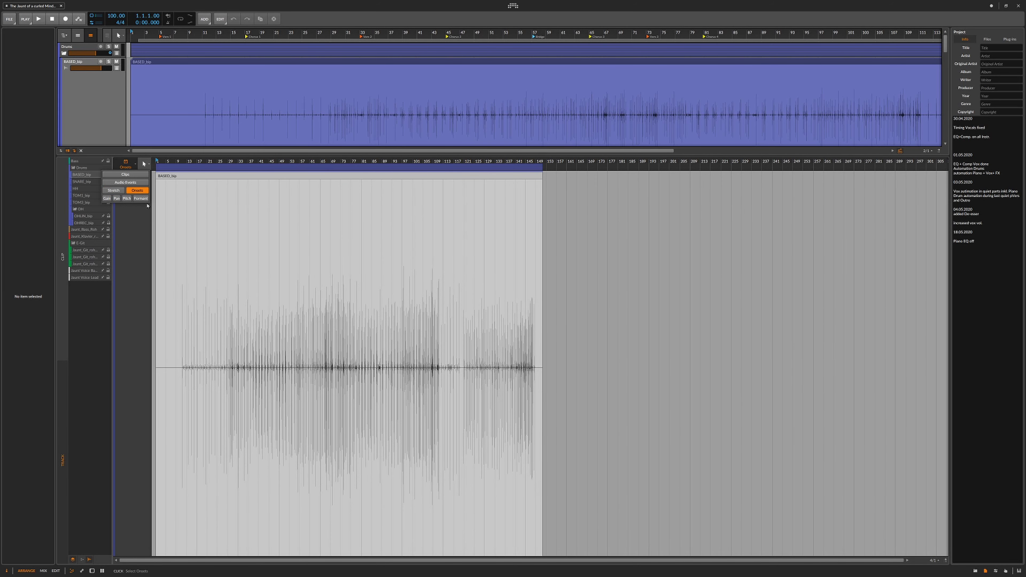
click(185, 286)
scroll(185, 286, up, 10)
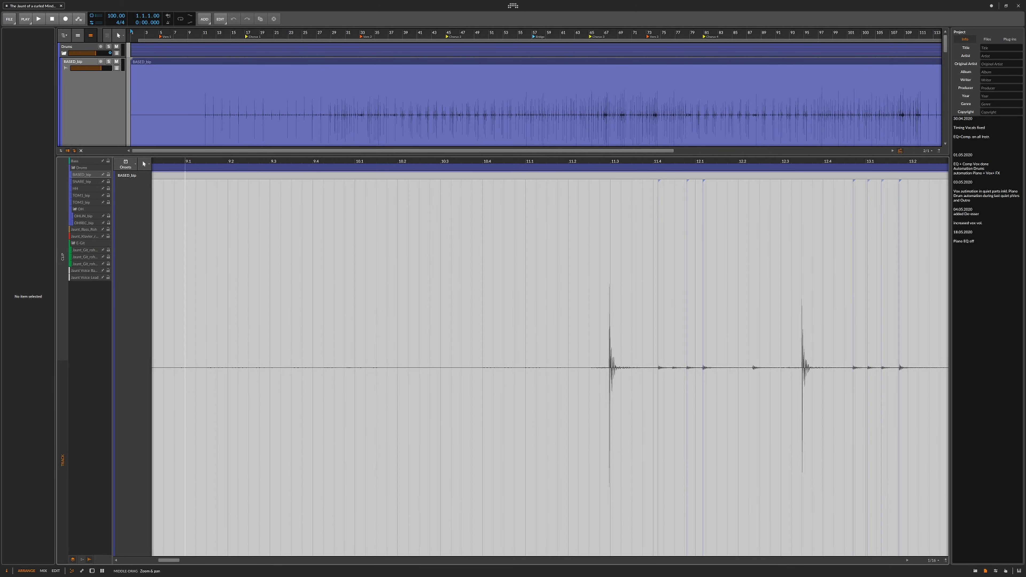
scroll(418, 293, down, 6)
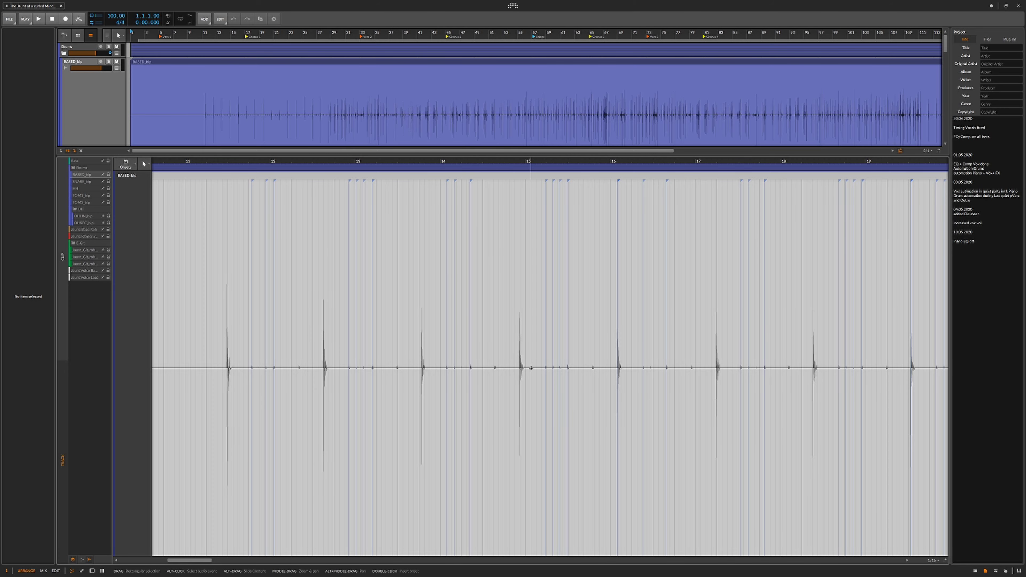
scroll(554, 355, down, 3)
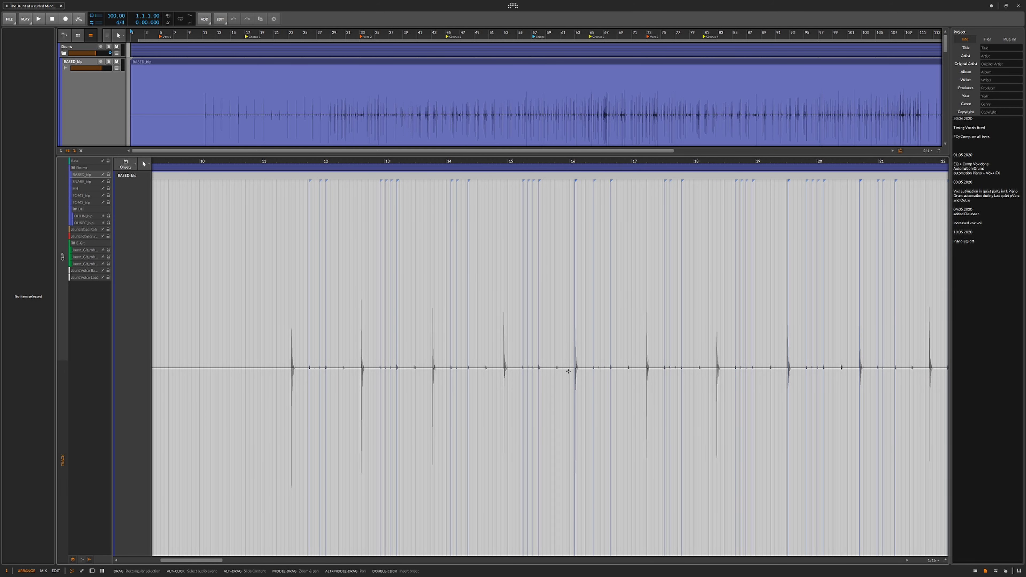
scroll(613, 384, down, 10)
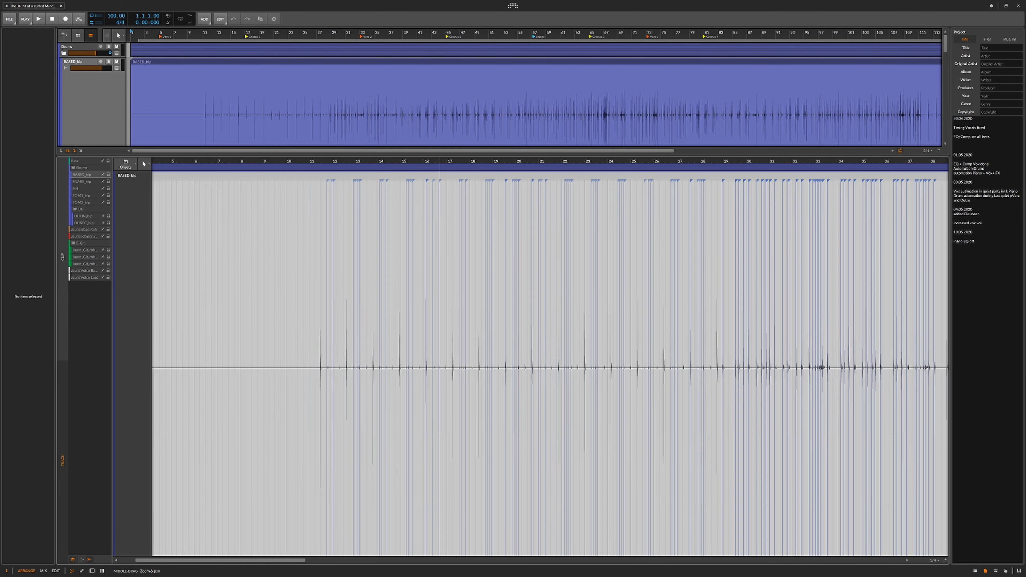
scroll(341, 364, up, 5)
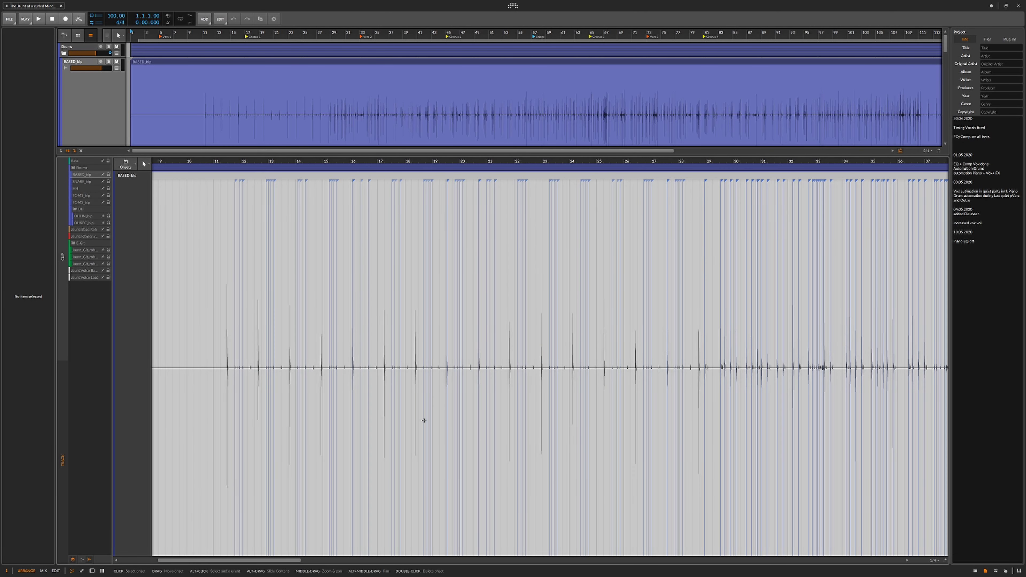
drag(242, 560, 315, 560)
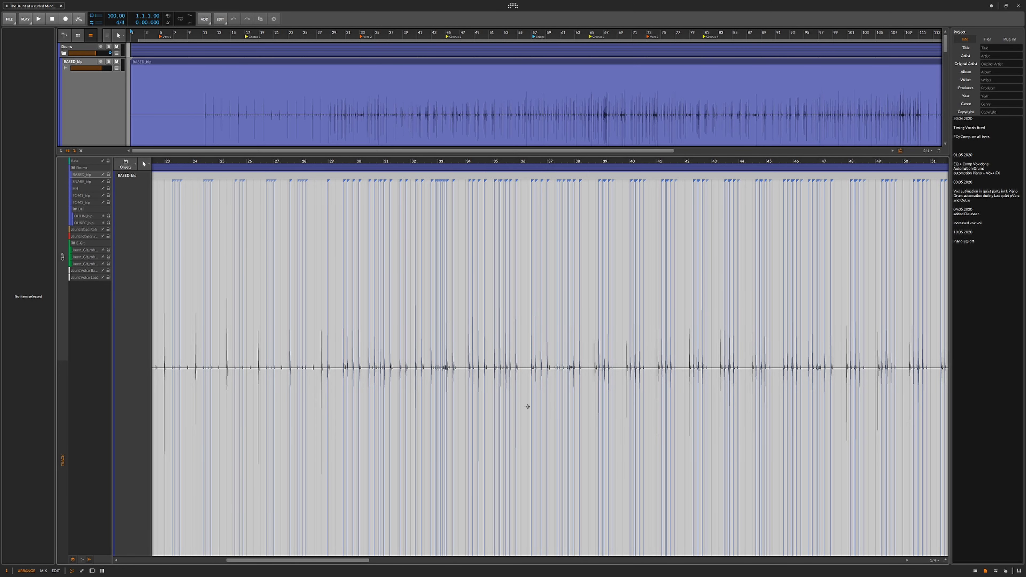
Step: Select the BASED_bip audio event and open the Slice In Place dialog for it
click(412, 178)
right_click(412, 177)
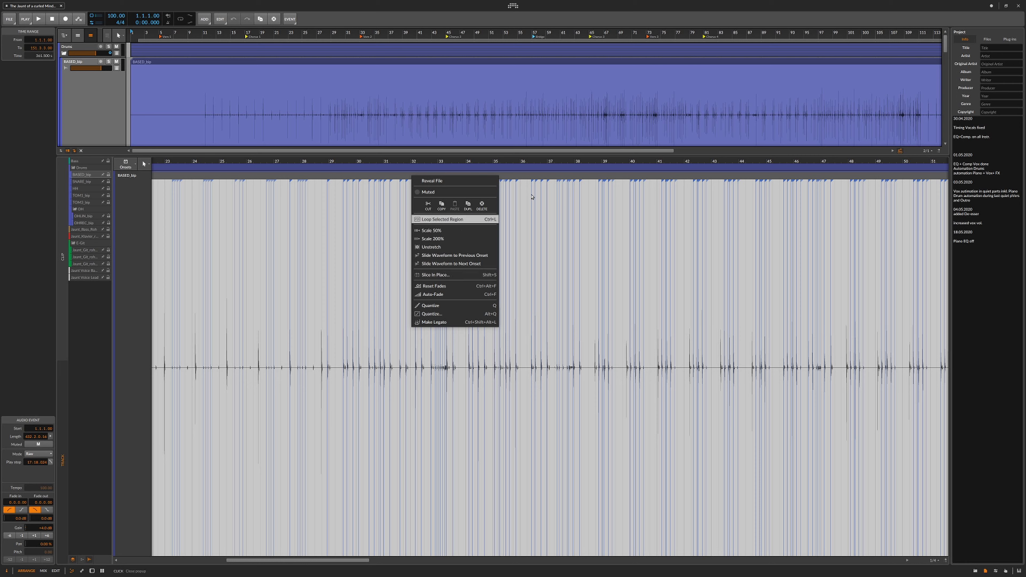
click(528, 177)
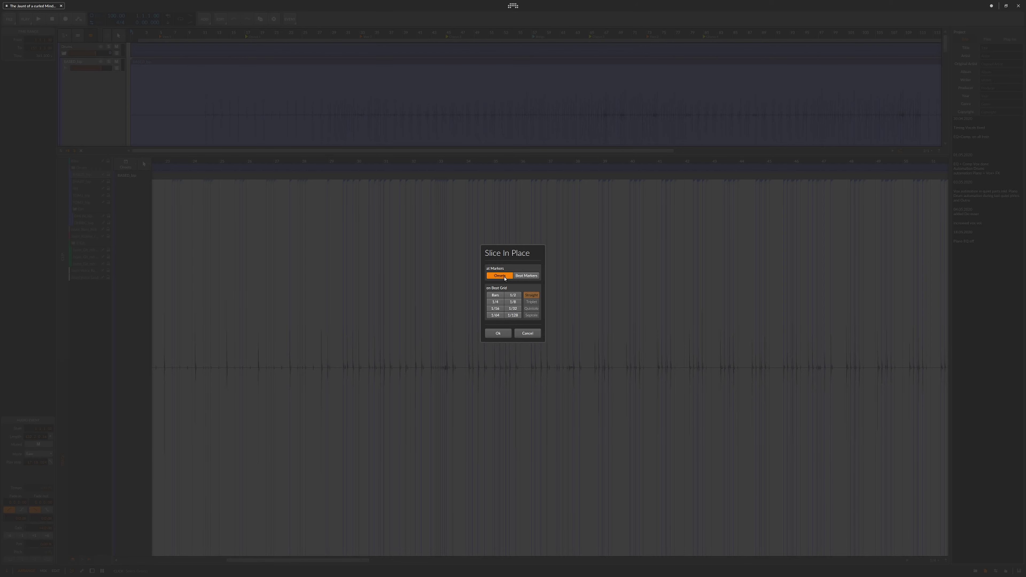
Step: Try the Beat Markers option and each beat grid division from Bars down to 1/128 as slicing basis
click(523, 278)
click(496, 297)
click(514, 296)
click(499, 304)
click(513, 303)
click(495, 308)
click(512, 309)
click(501, 315)
click(513, 316)
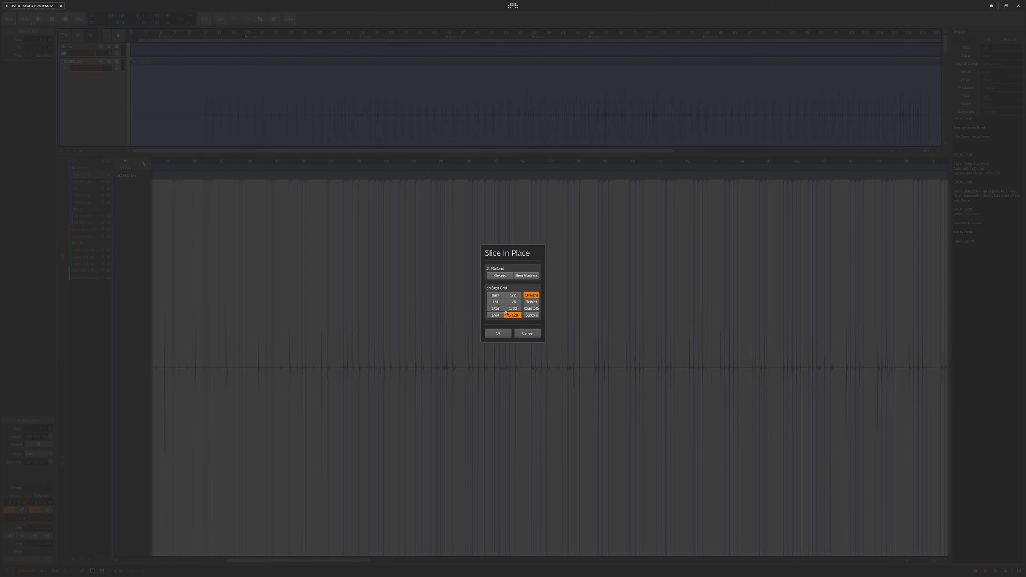
Step: Slice the BASED_bip audio event in place at Onsets and inspect the slices along the whole track
click(500, 276)
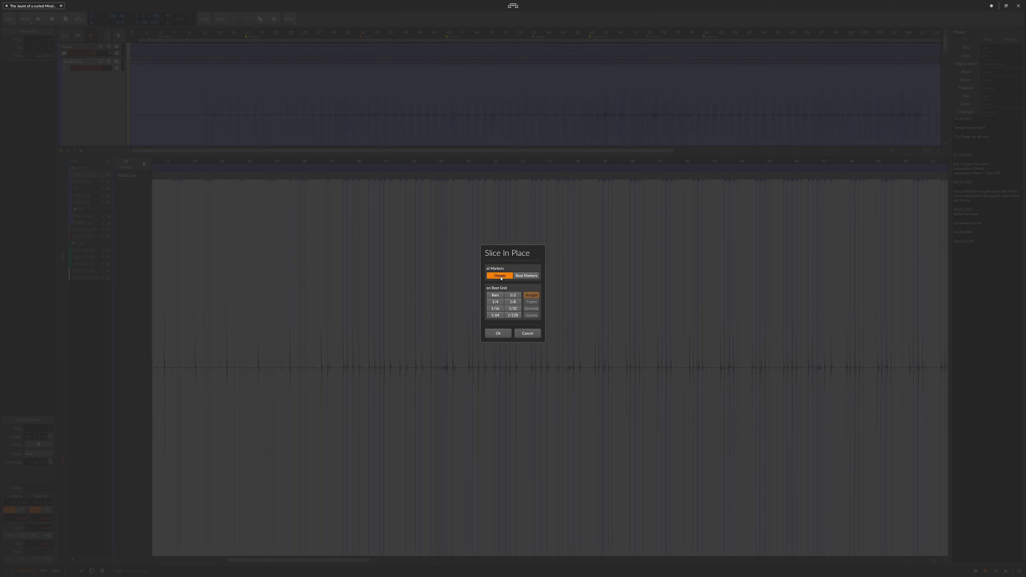
click(494, 335)
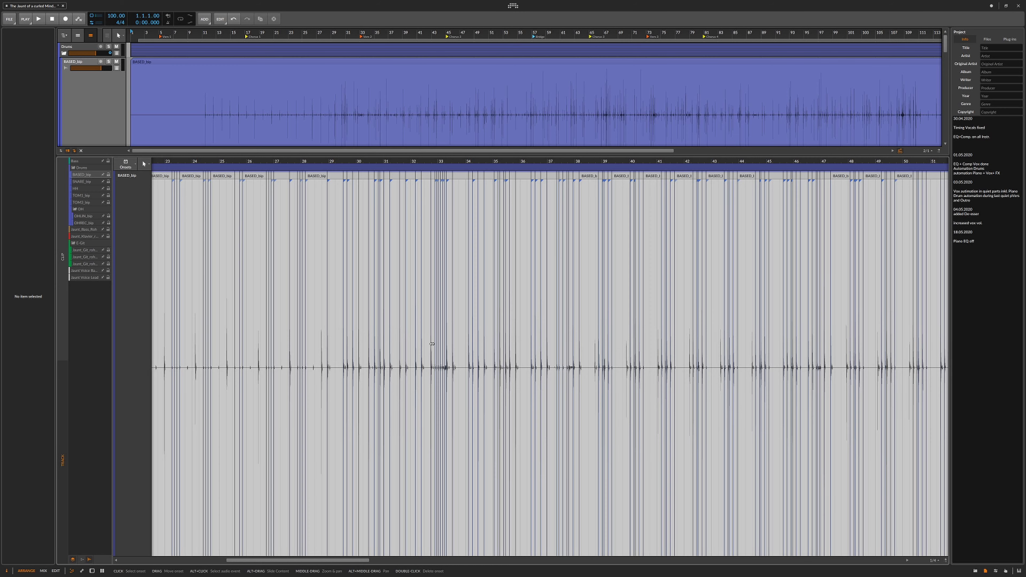
scroll(435, 280, up, 5)
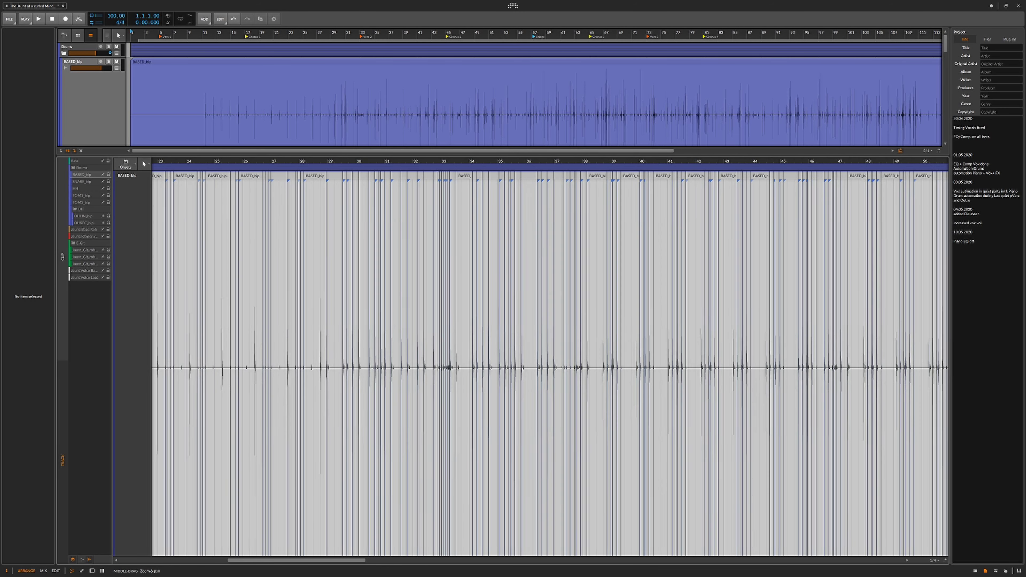
scroll(275, 343, up, 10)
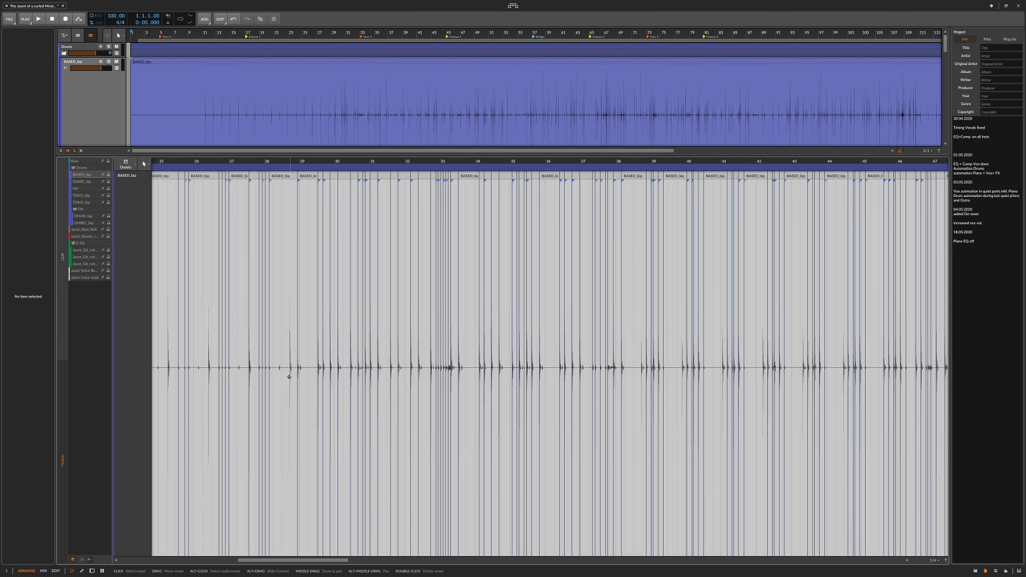
scroll(355, 374, down, 8)
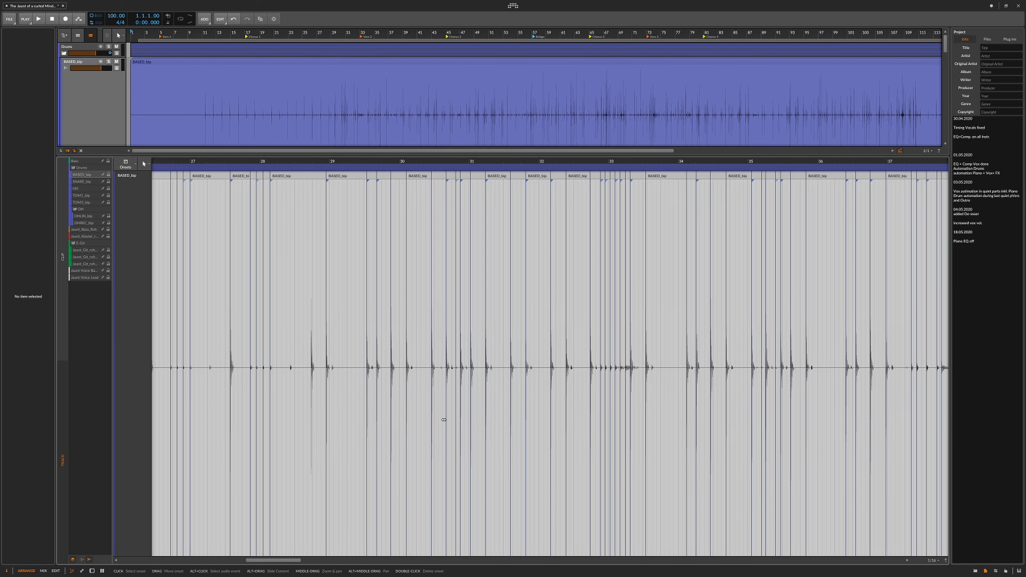
scroll(405, 428, down, 5)
scroll(470, 432, down, 10)
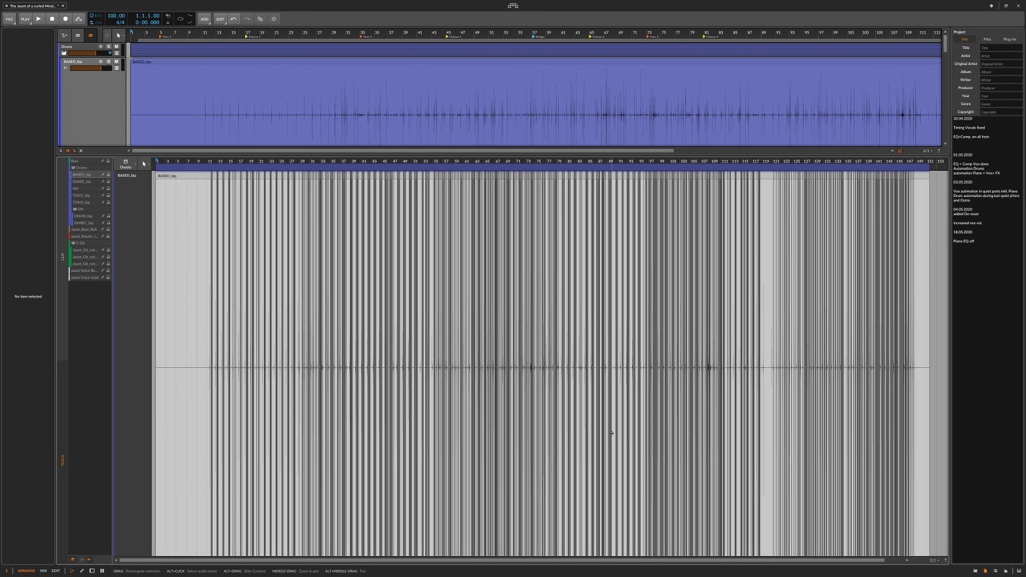
drag(612, 428, 468, 428)
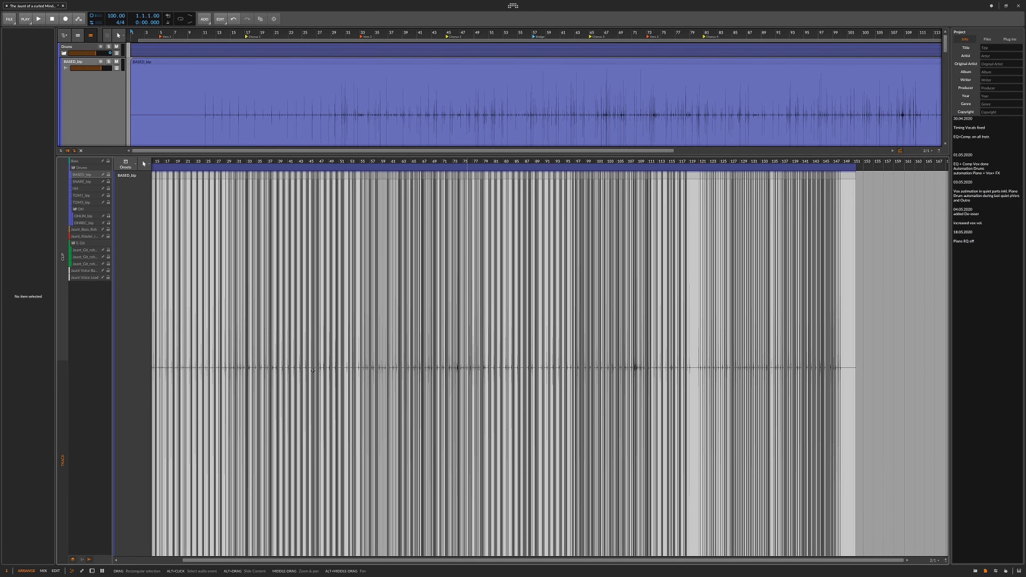
Step: Display both overhead tracks of the OH group together in the detail editor with their onset markers readable
click(91, 218)
shift+click(84, 223)
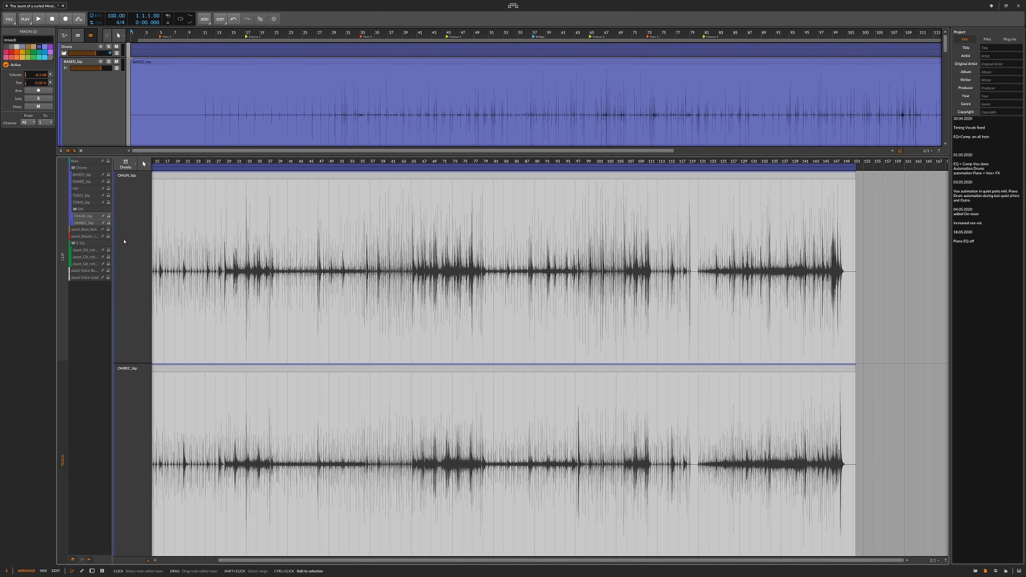
scroll(283, 267, up, 10)
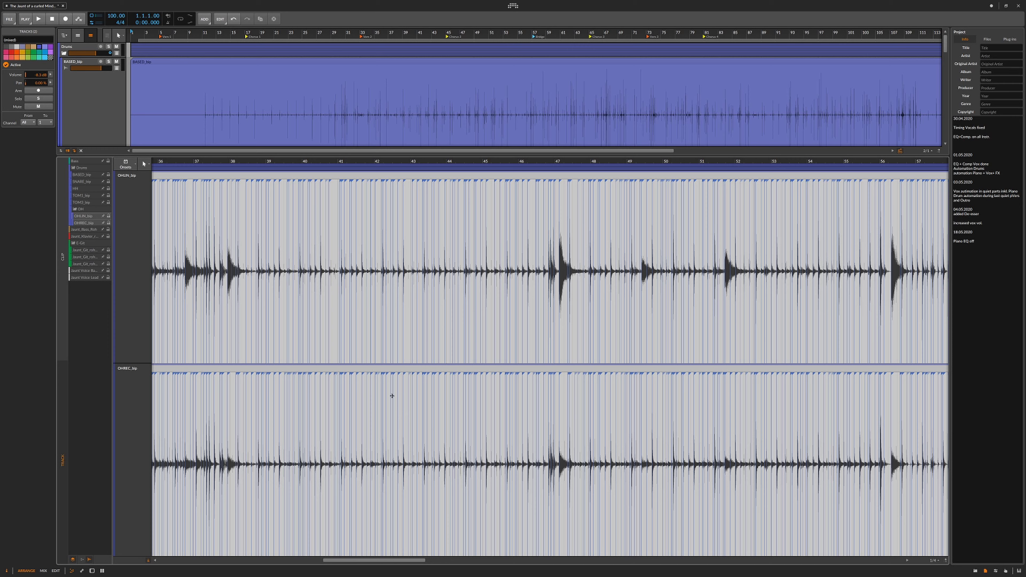
Step: Slice the audio events of both overhead tracks in place on the beat grid at straight 1/4 notes
click(385, 370)
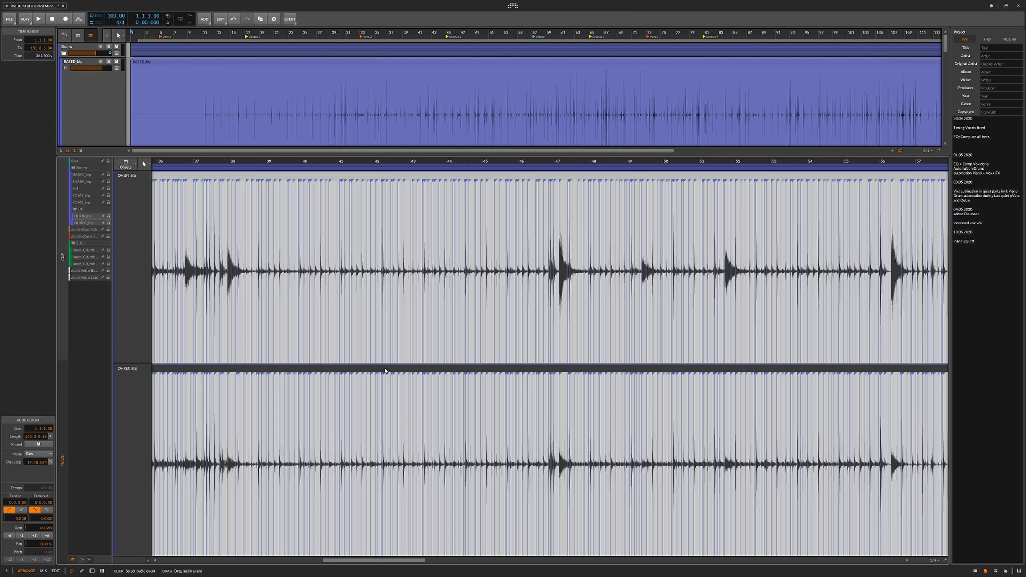
ctrl+click(396, 176)
right_click(397, 177)
click(428, 221)
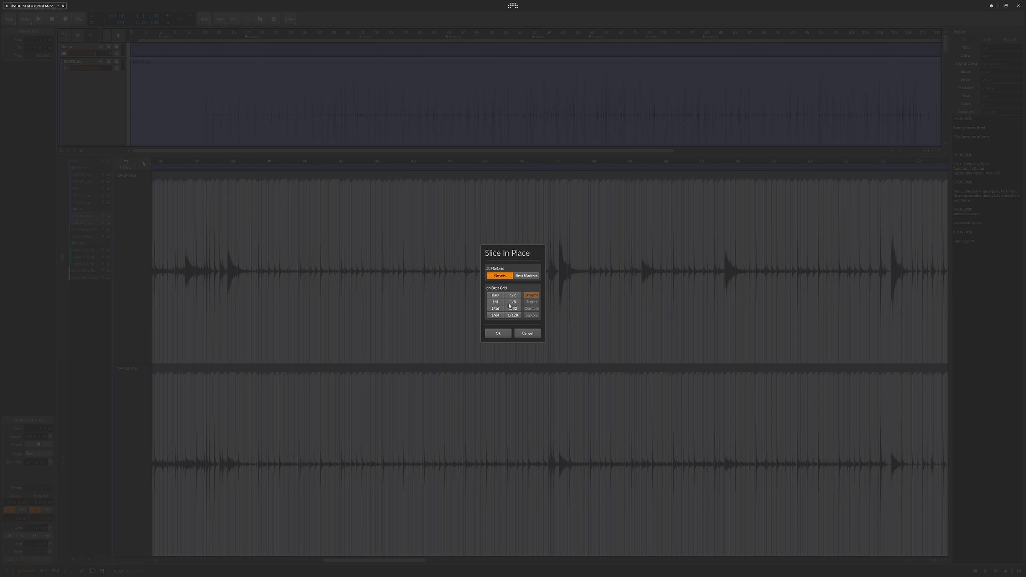
click(497, 302)
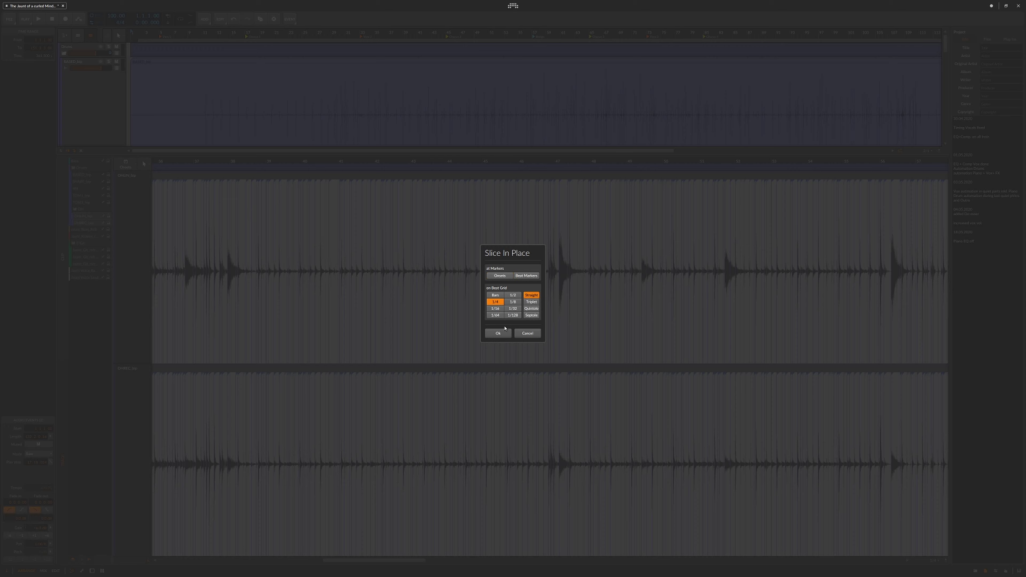
click(502, 334)
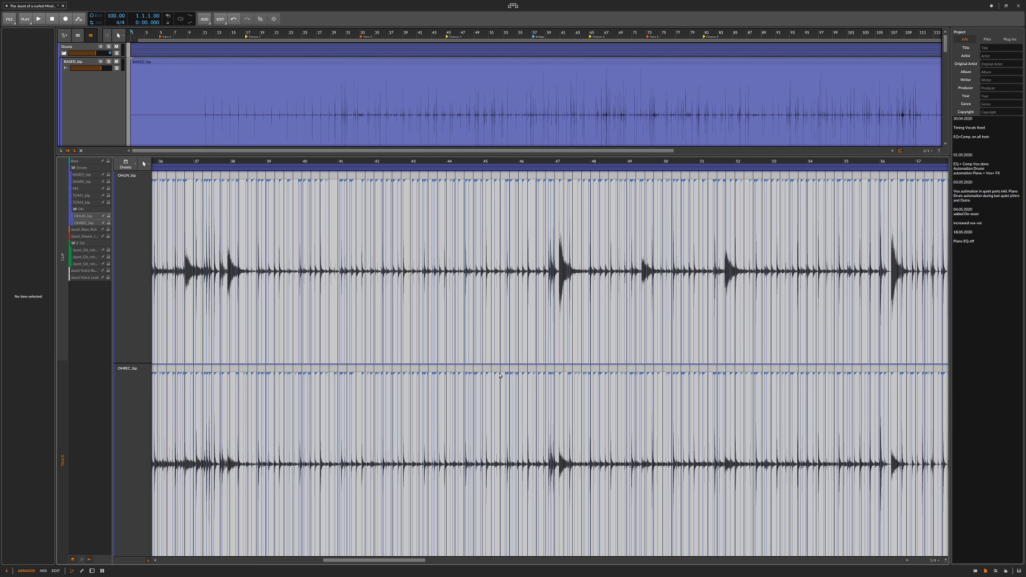
click(318, 179)
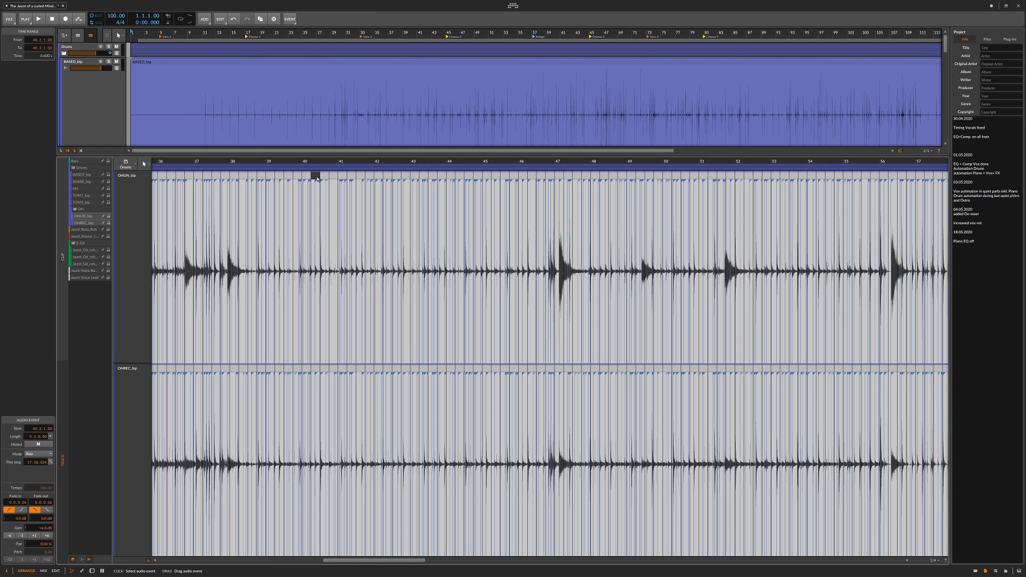
key(q)
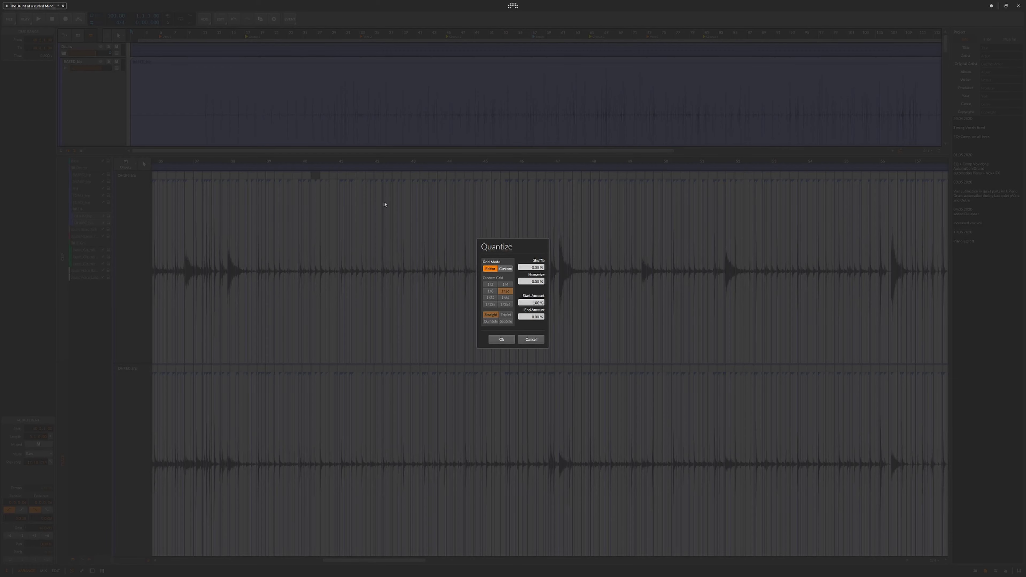
click(530, 341)
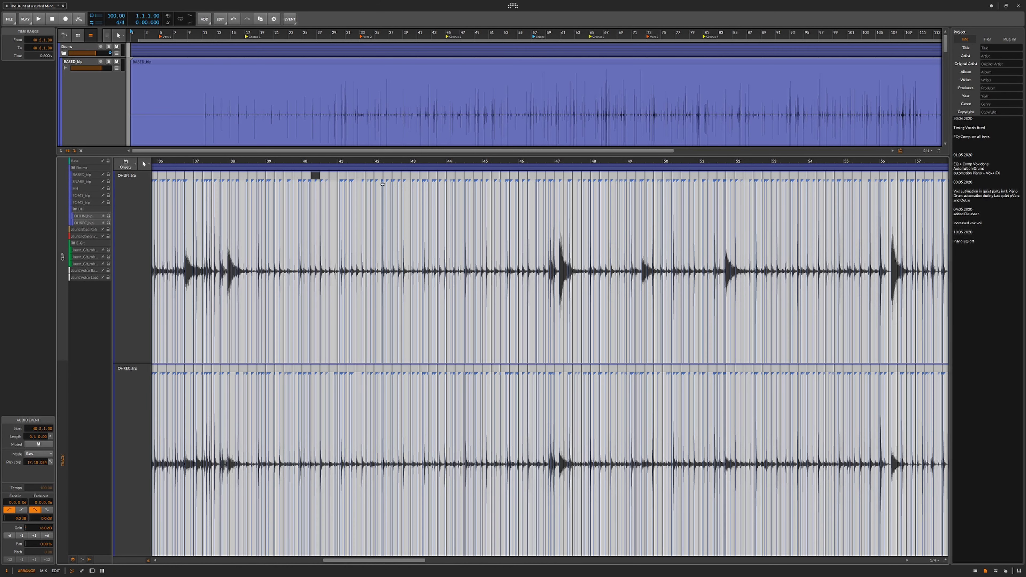
Step: Quantize all slices of both overhead tracks to a custom straight 1/8 grid
key(ctrl+a)
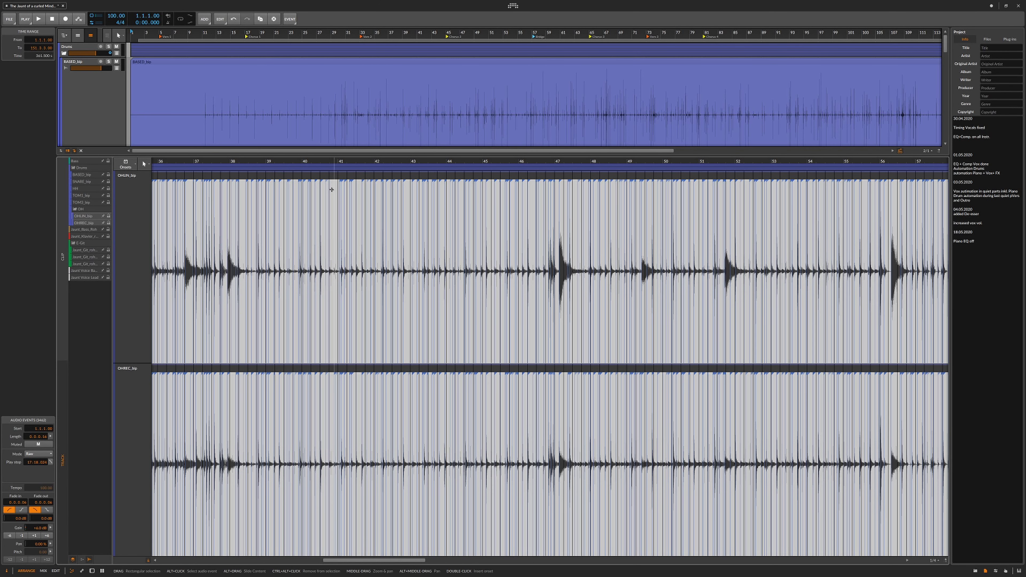
key(q)
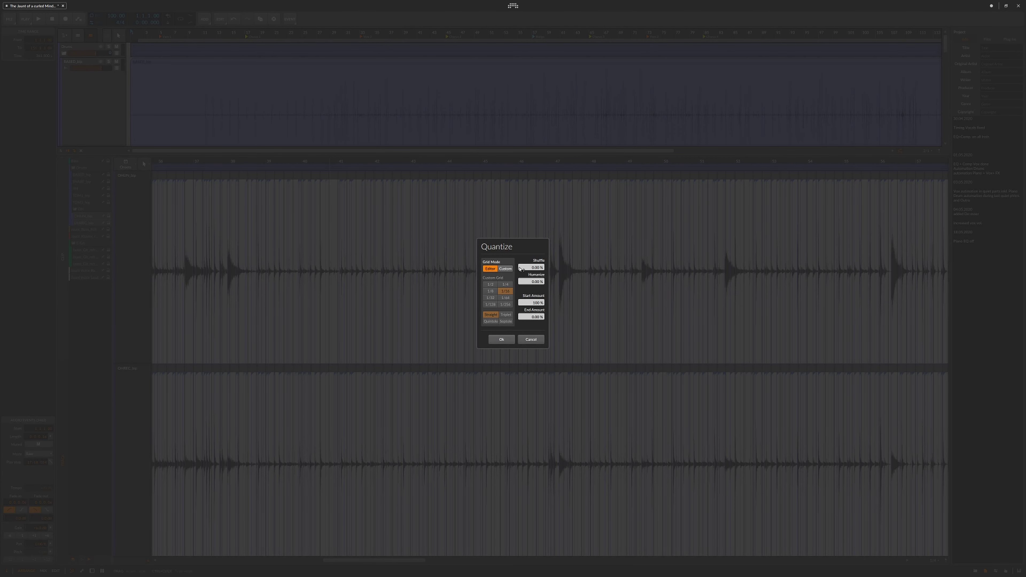
click(506, 270)
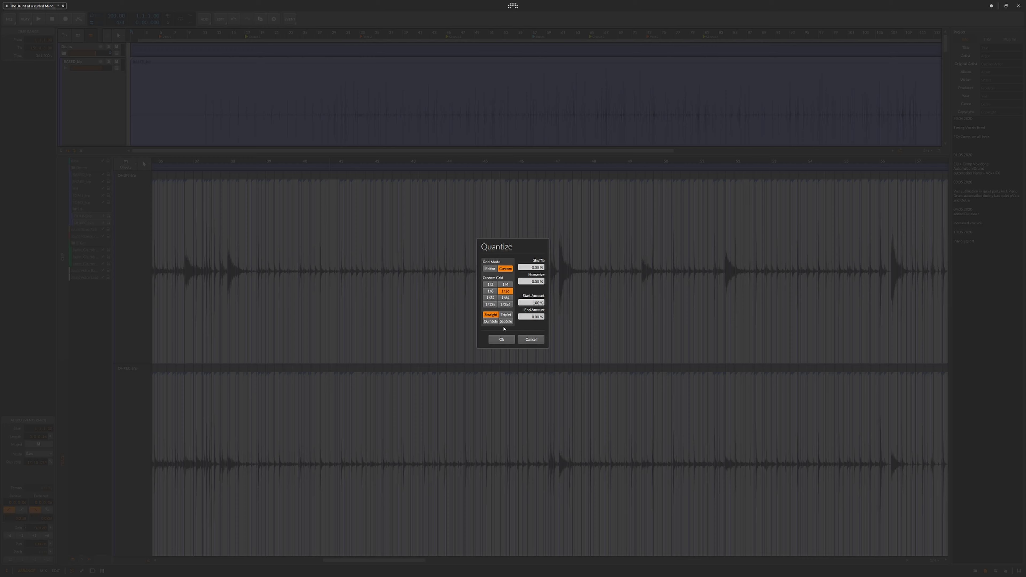
click(492, 292)
click(501, 340)
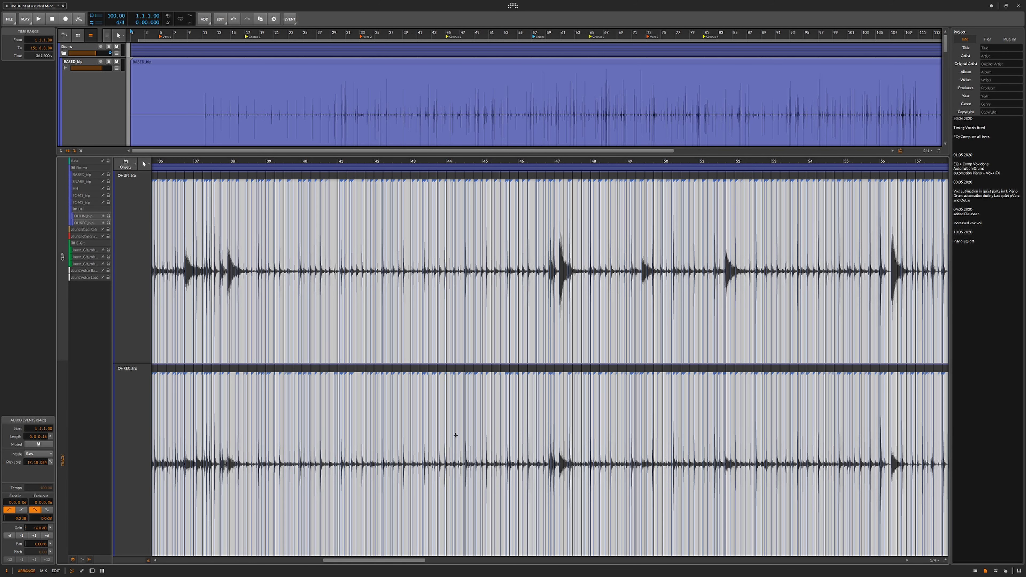
Step: Examine the quarter-note slices and their onsets in both overhead tracks, along the whole song and closely around bar 31
scroll(567, 452, up, 5)
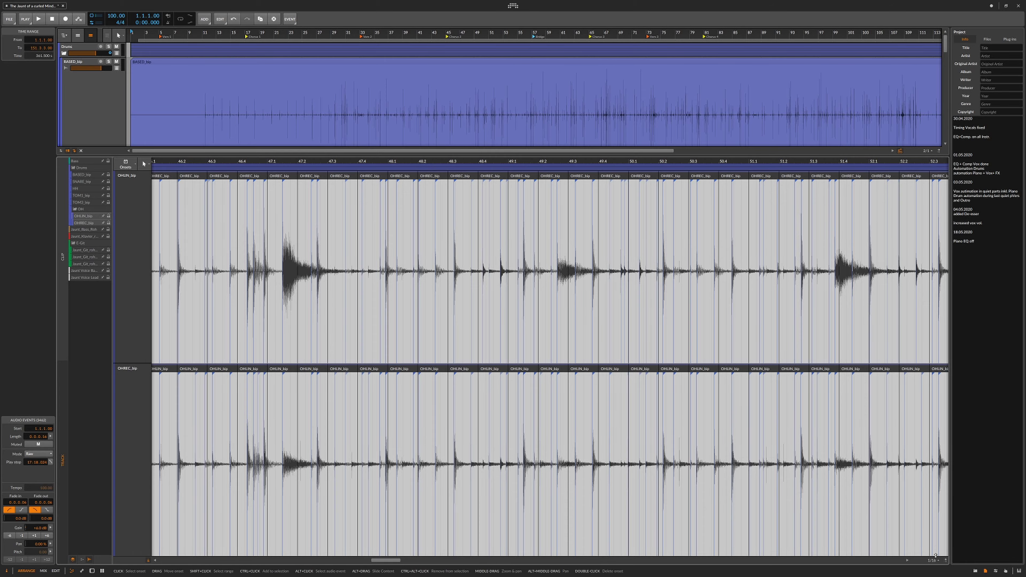
scroll(550, 364, down, 10)
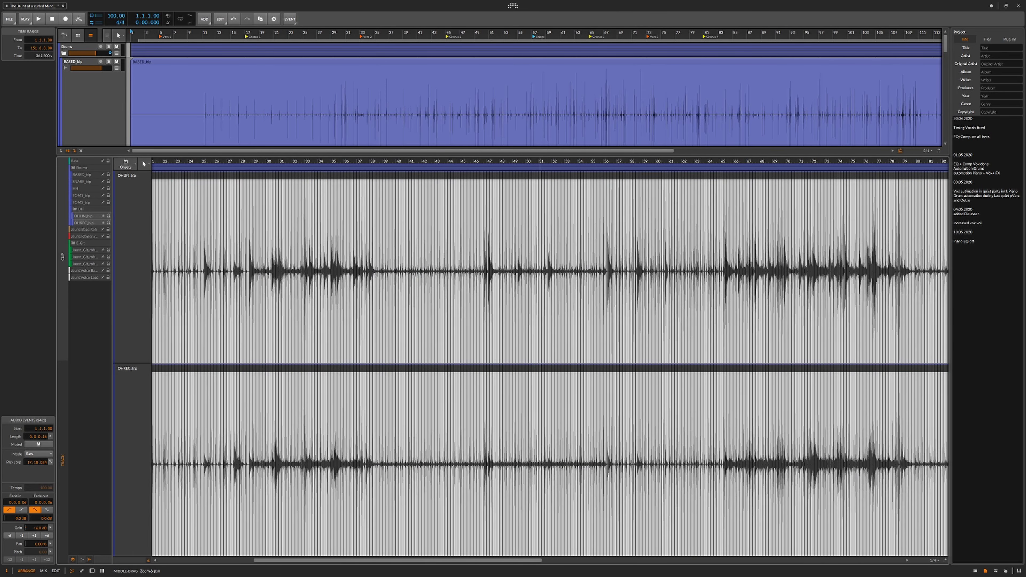
scroll(525, 448, down, 5)
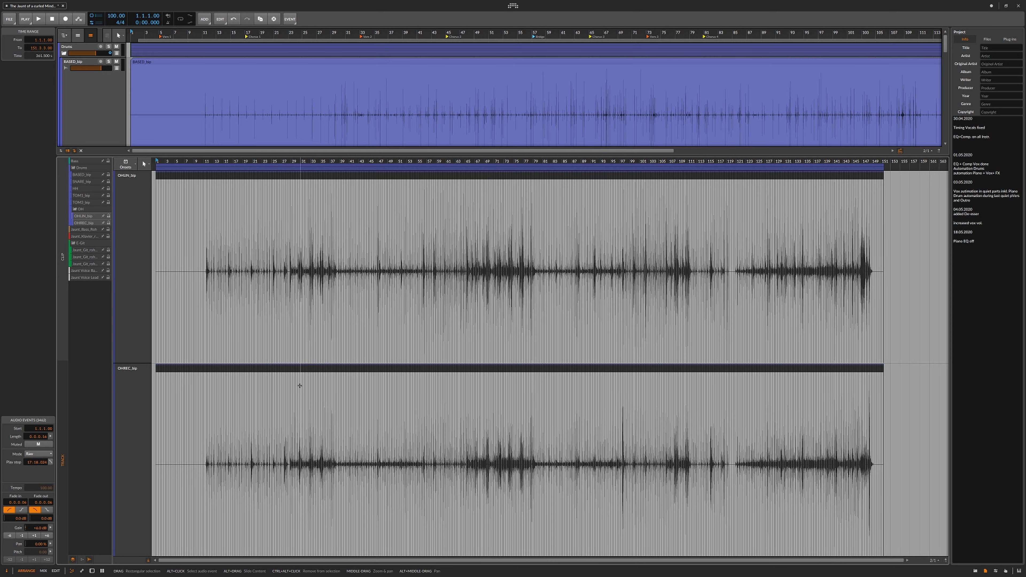
scroll(300, 384, up, 1)
scroll(300, 383, up, 10)
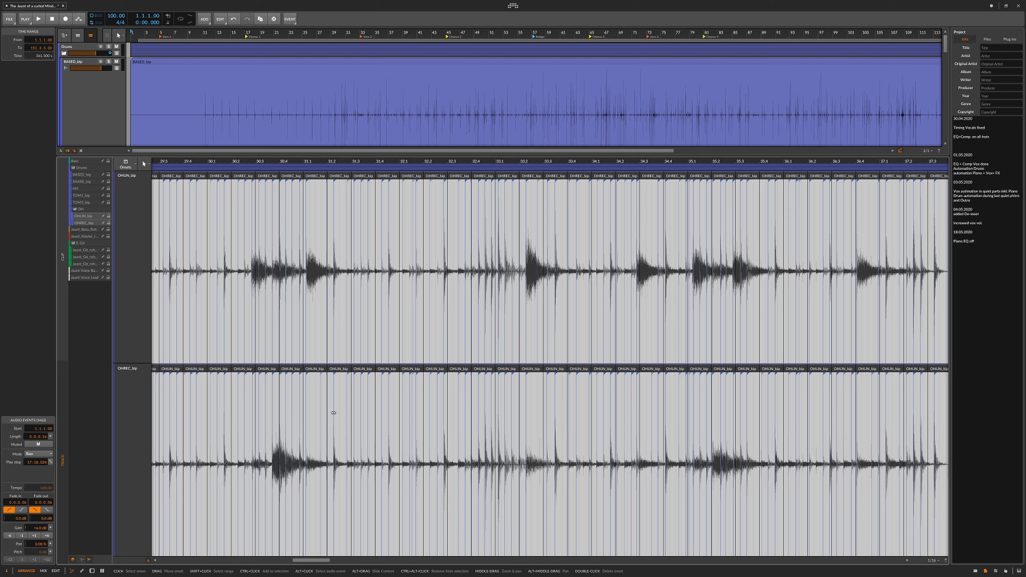
scroll(293, 446, up, 4)
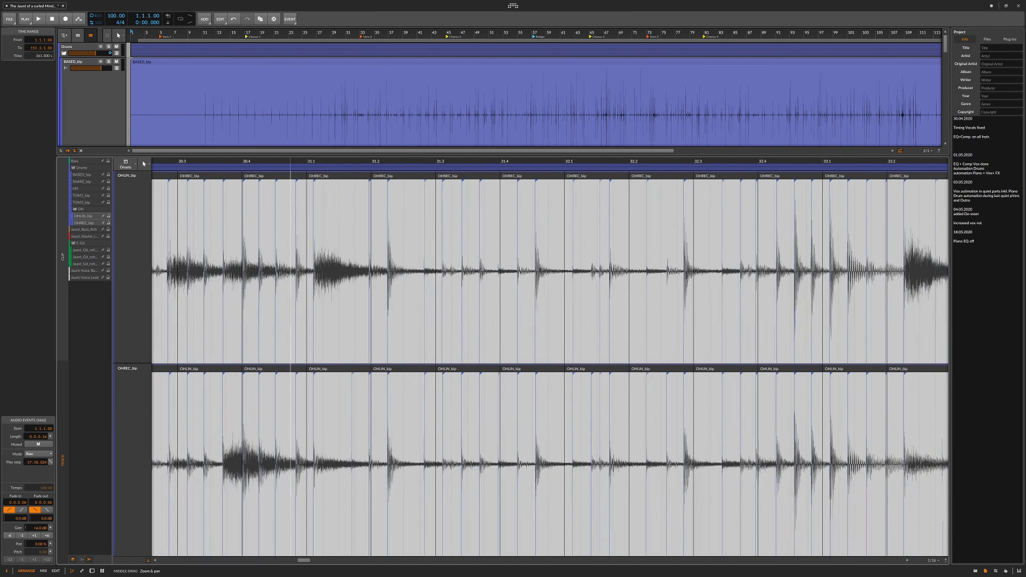
scroll(295, 444, up, 1)
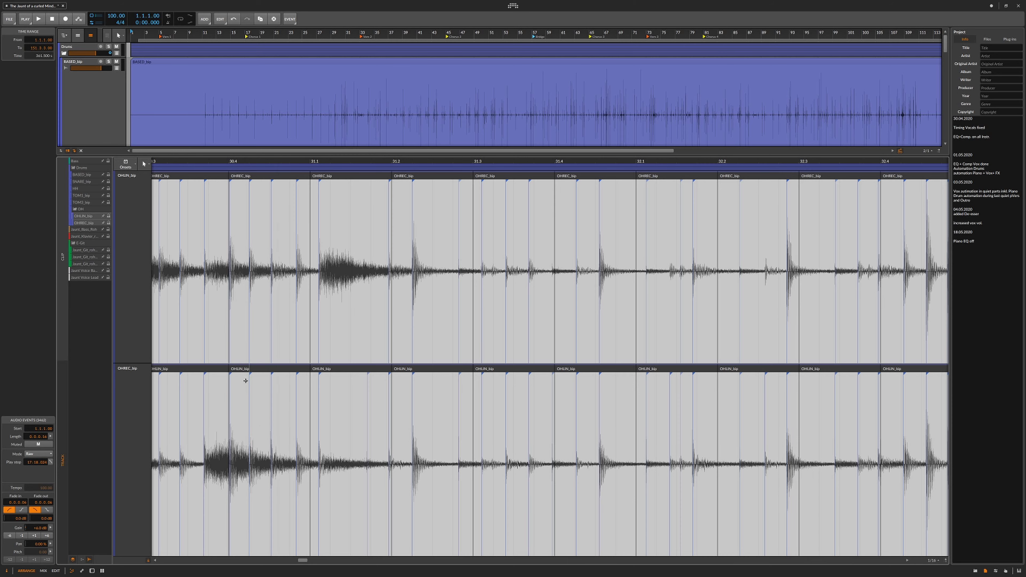
scroll(243, 384, up, 3)
scroll(262, 396, down, 1)
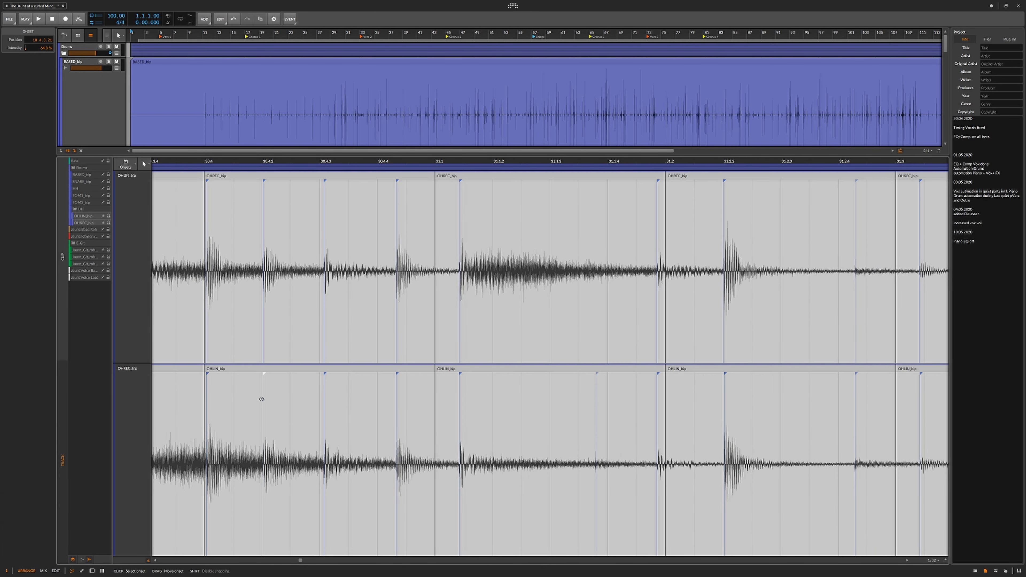
Step: Select the OHREC_bip slice starting at 30.4 and compare its onset positions with the slice boundaries
click(270, 394)
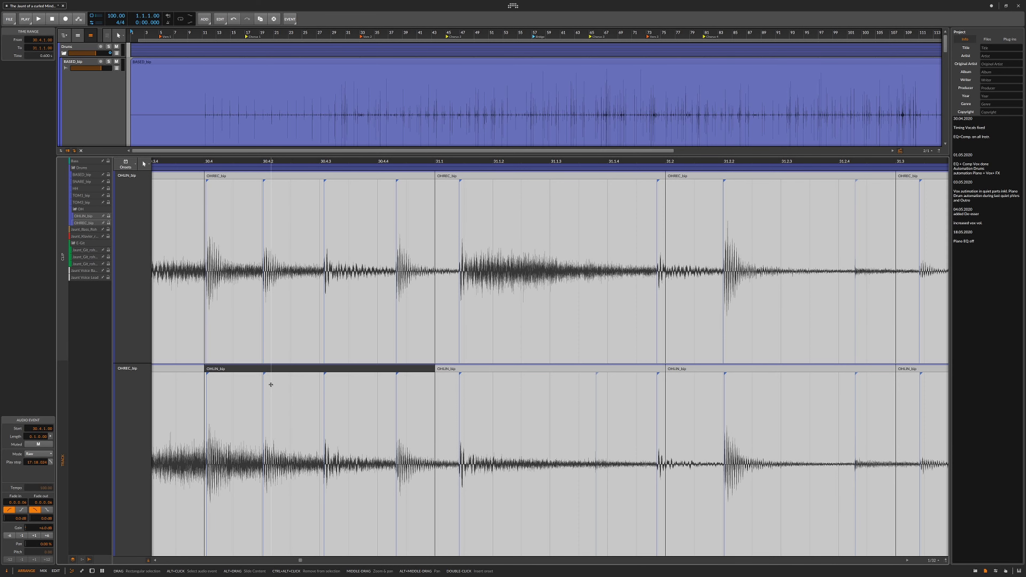
scroll(274, 389, up, 3)
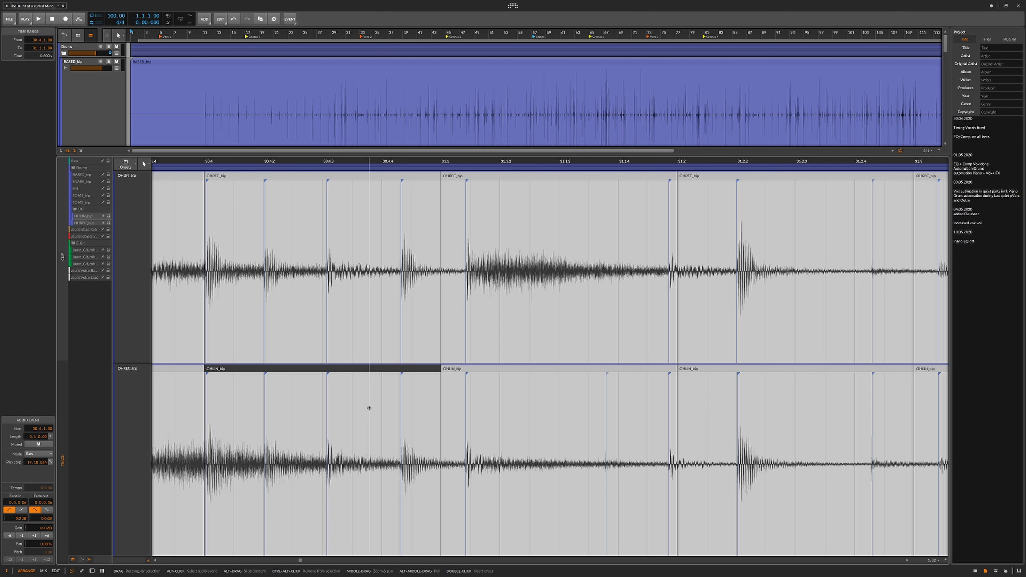
scroll(386, 408, down, 6)
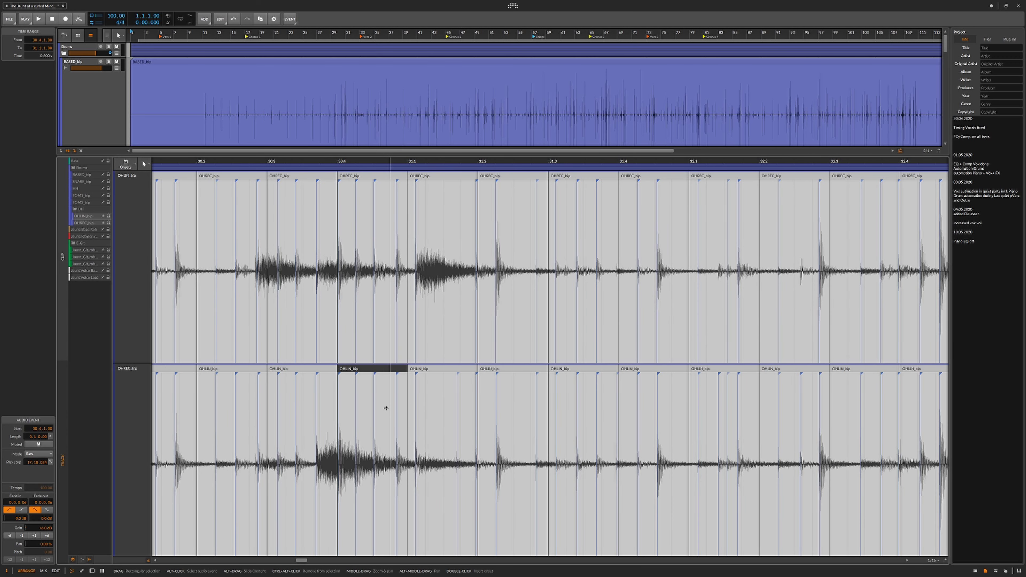
Step: Display the overhead tracks as Audio Events instead of Onsets, select the OHREC_bip slice at 30.3 and review the surrounding slices
click(125, 164)
click(125, 182)
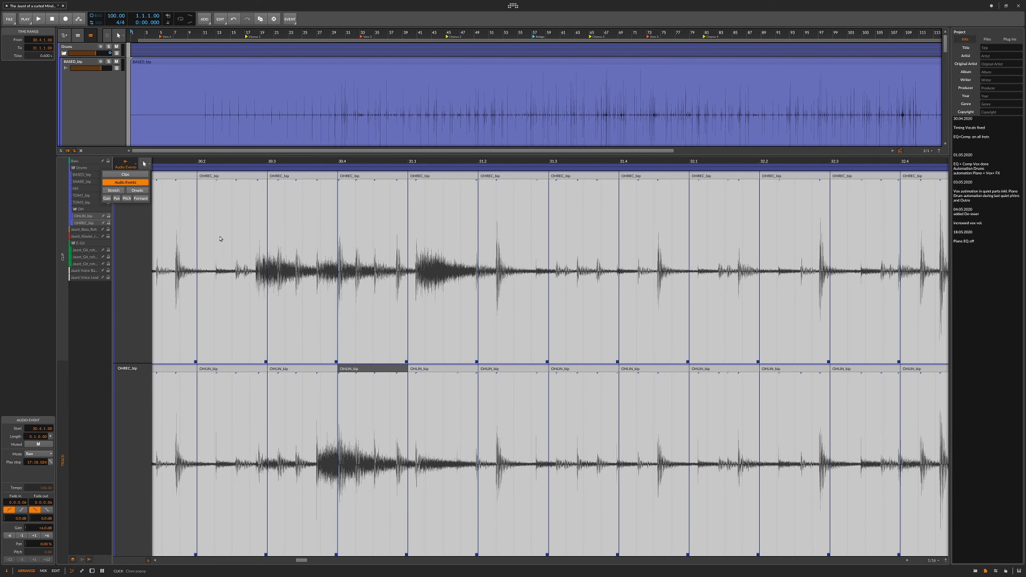
click(321, 371)
click(322, 371)
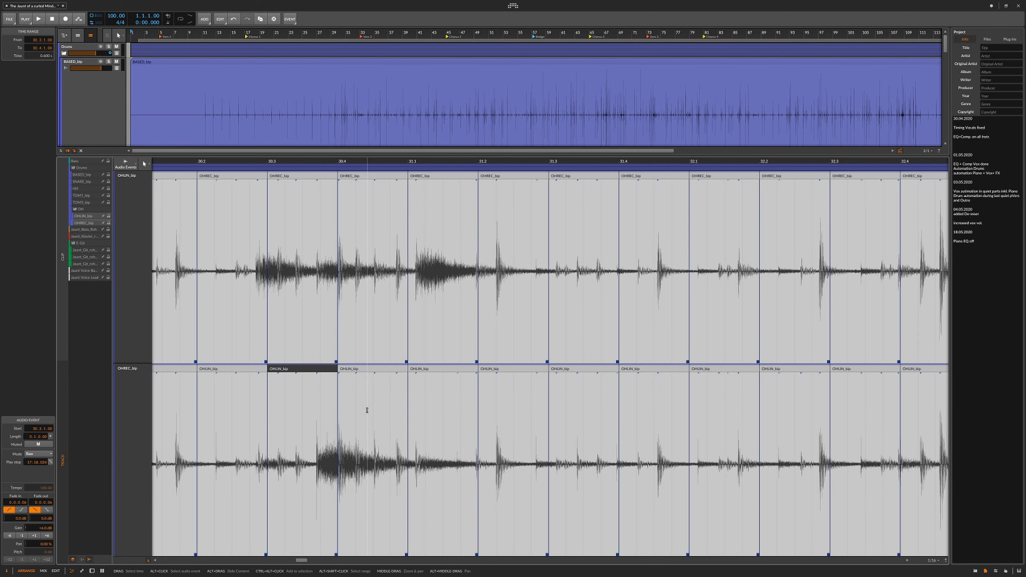
scroll(364, 403, down, 5)
scroll(363, 403, down, 6)
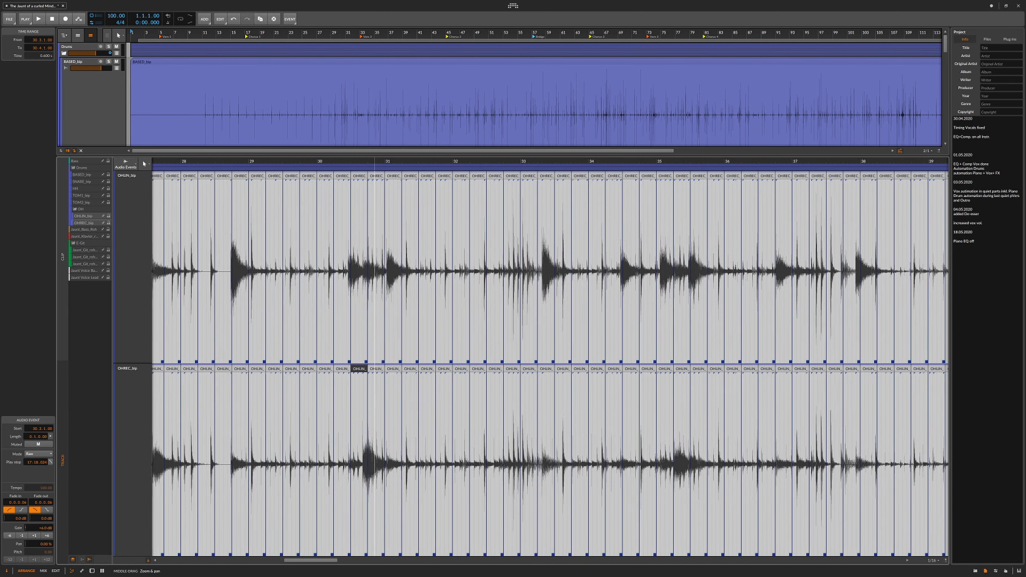
scroll(345, 366, down, 4)
Step: Hide the detail editor and the project information, and show the device chain of the OHREC_bip track
key(e)
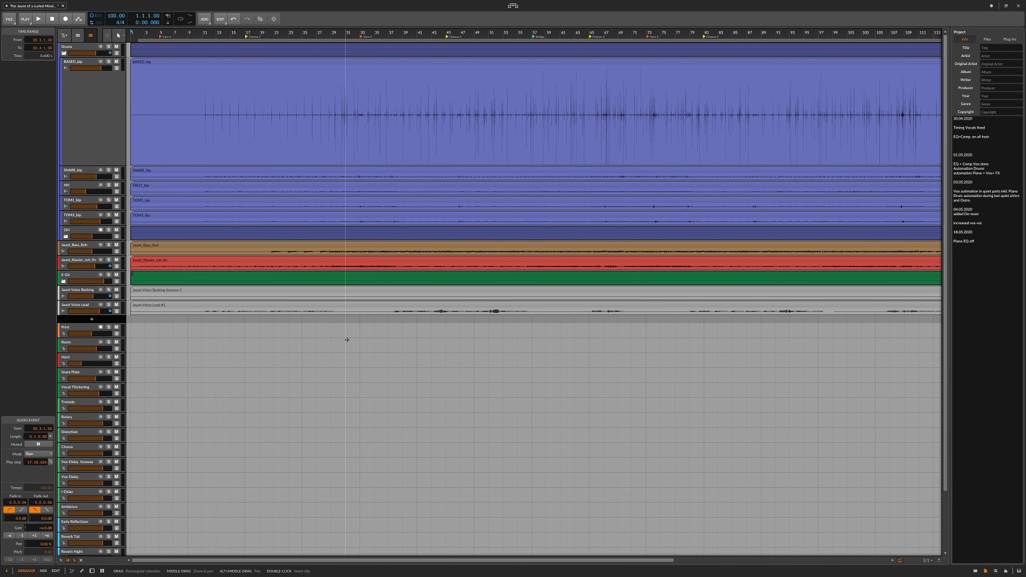
click(985, 571)
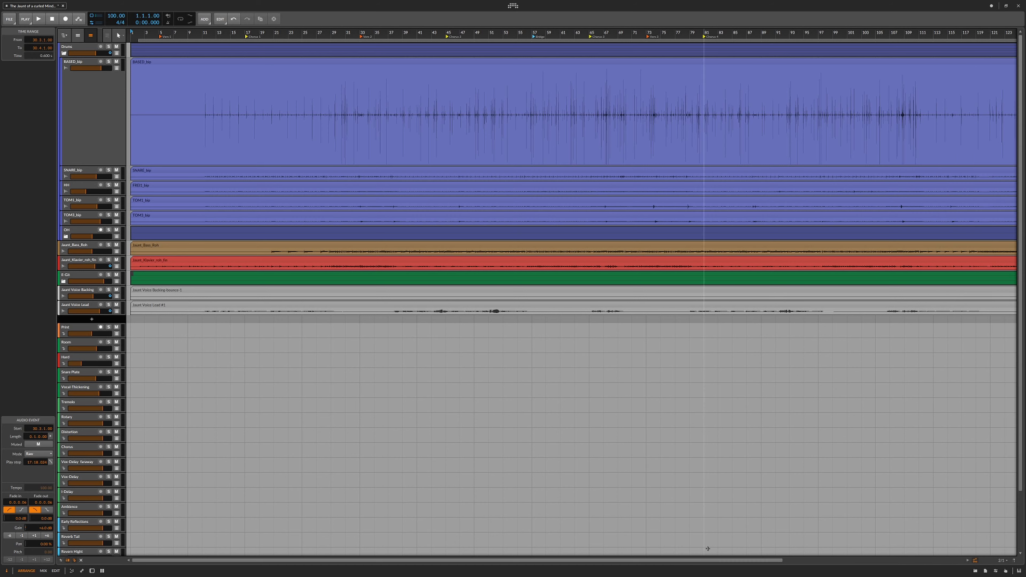
click(92, 571)
Step: Insert the EQ-5 device from the favorites into the OHREC_bip track's device chain
click(71, 523)
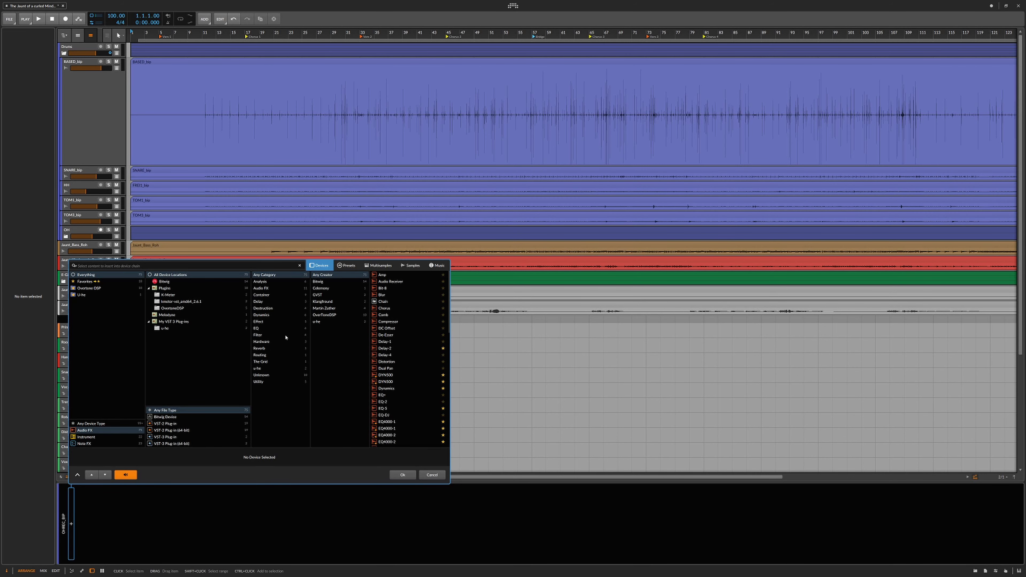
click(97, 282)
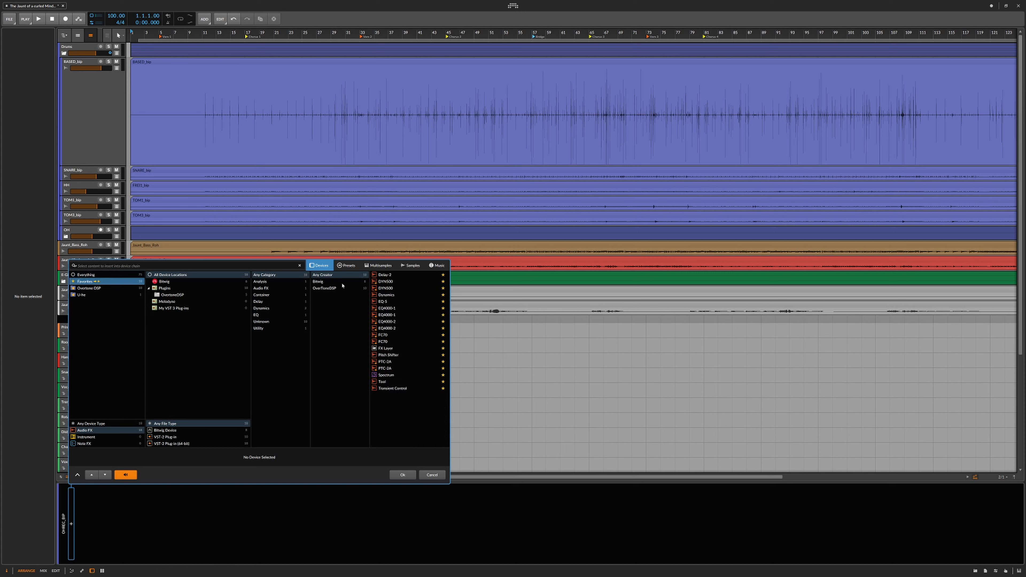
click(381, 302)
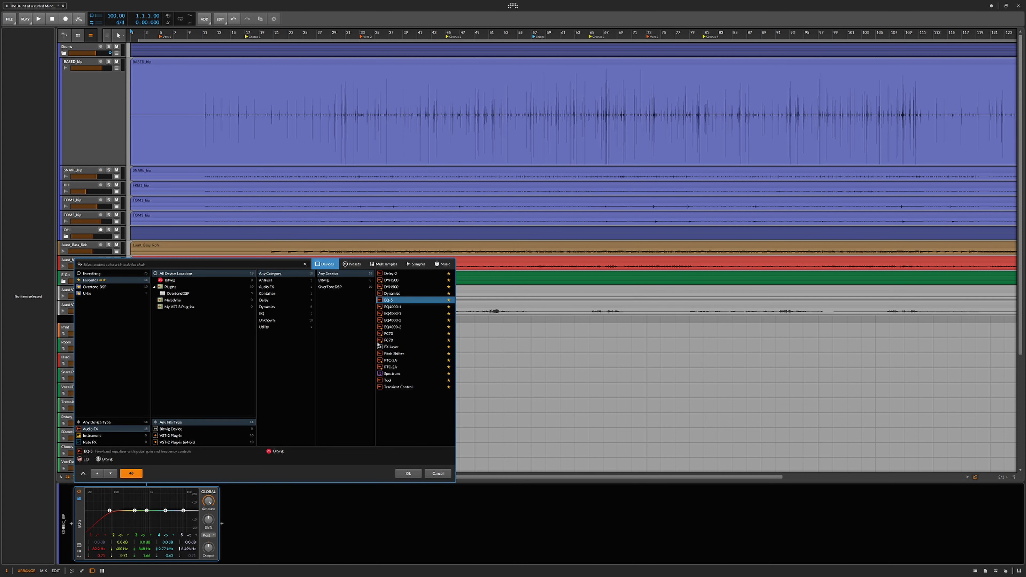
click(406, 473)
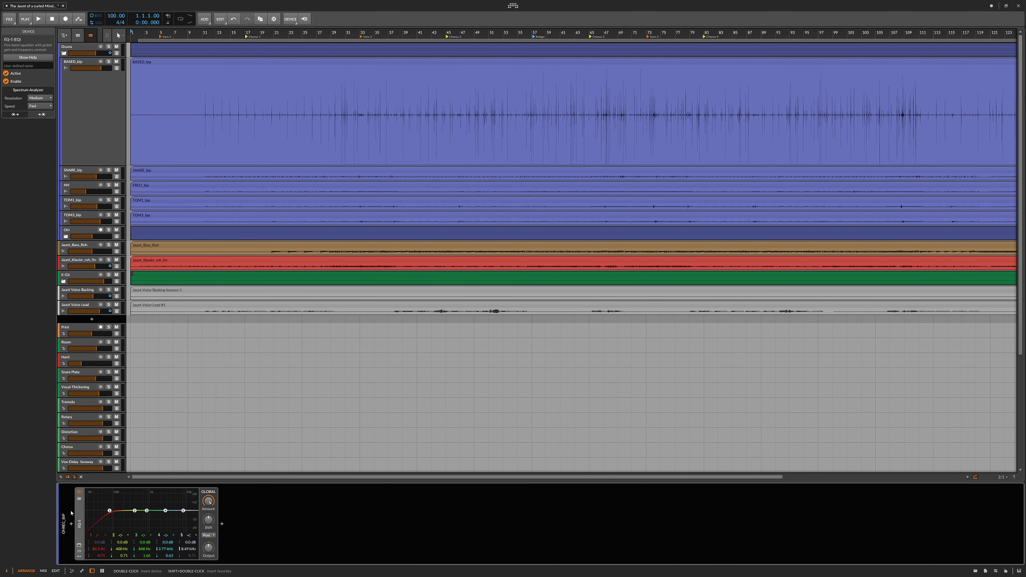
Step: Upgrade the EQ-5 on OHREC_bip to EQ+ and delete the device from the chain
right_click(80, 513)
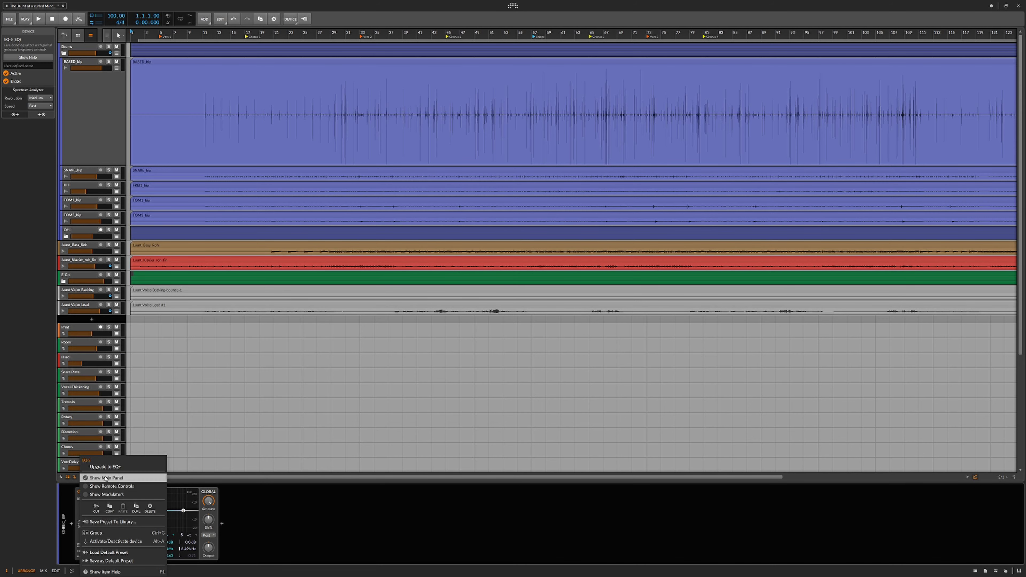
click(106, 469)
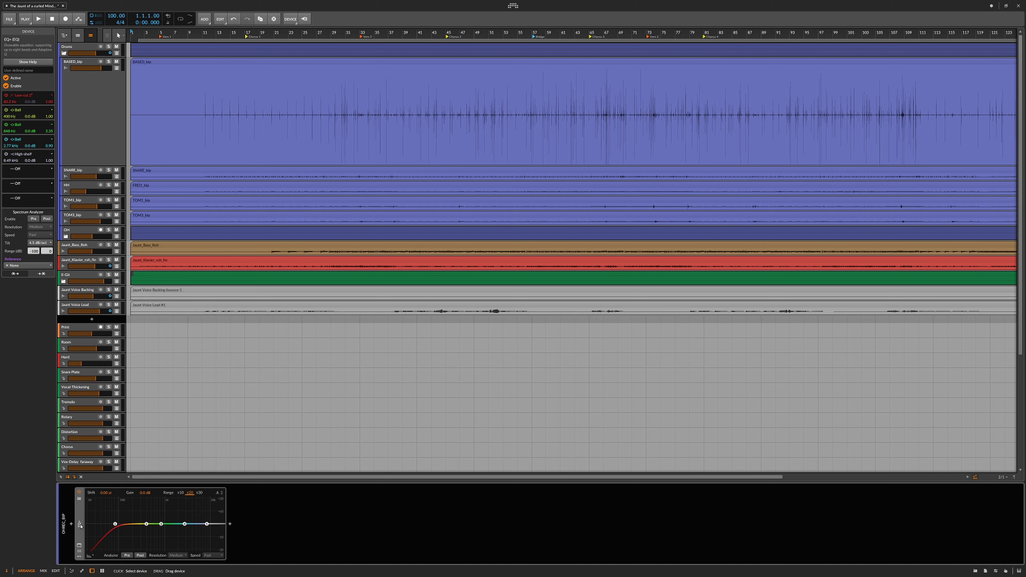
key(Delete)
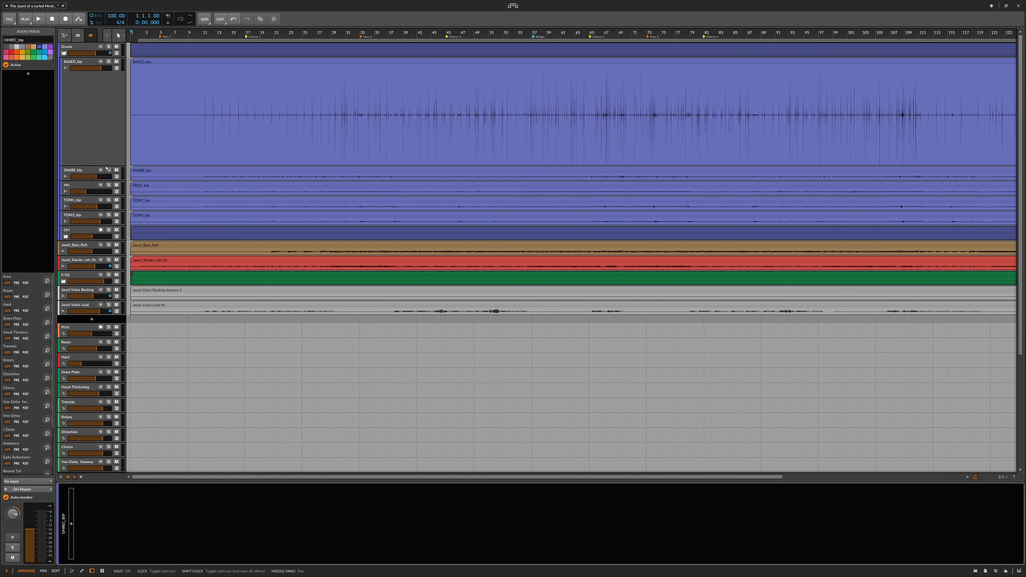
Step: Shrink the BASED_bip track to the standard track height, fold the Drums group and select its group track
drag(101, 165, 94, 68)
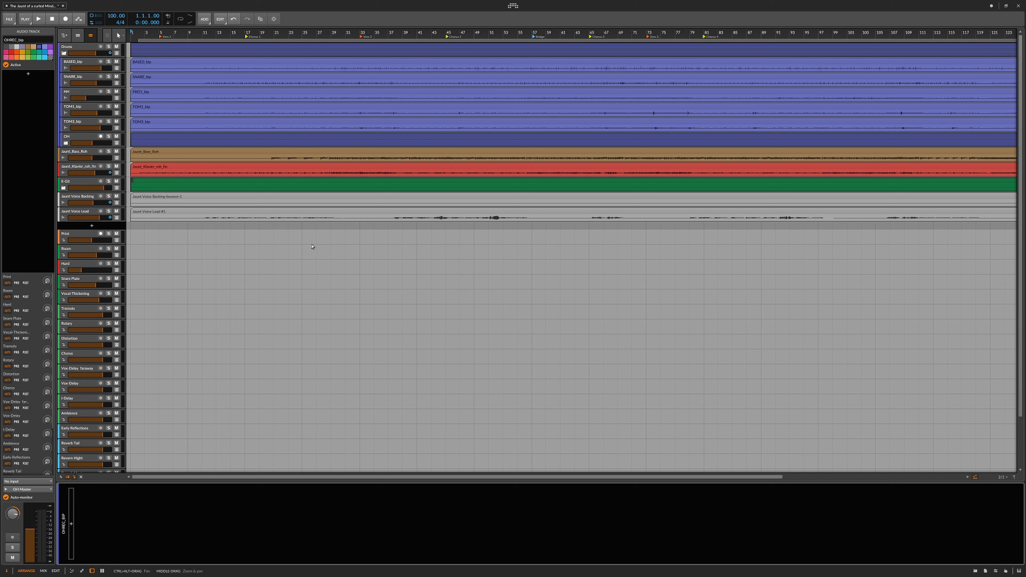
click(63, 53)
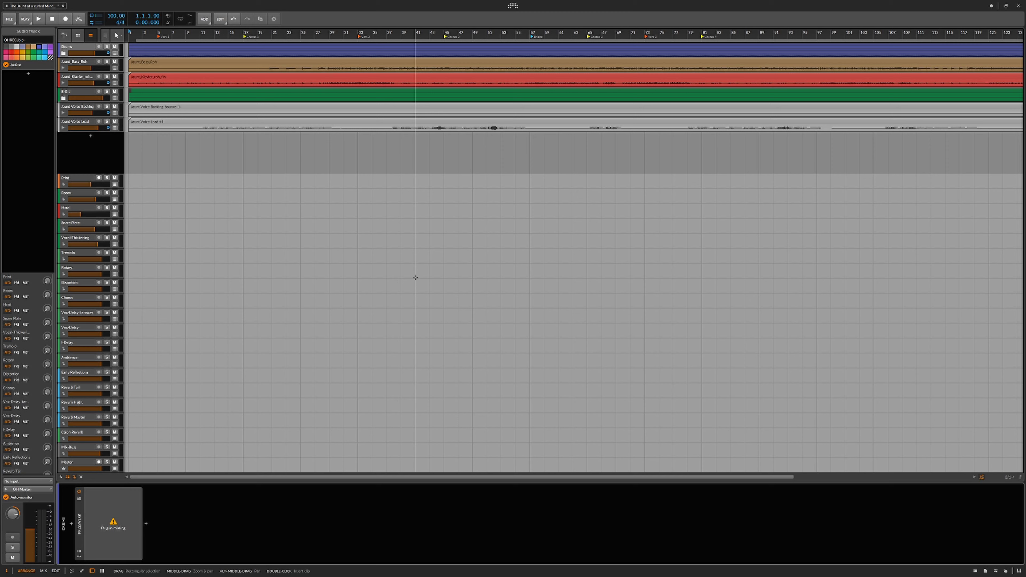
click(80, 48)
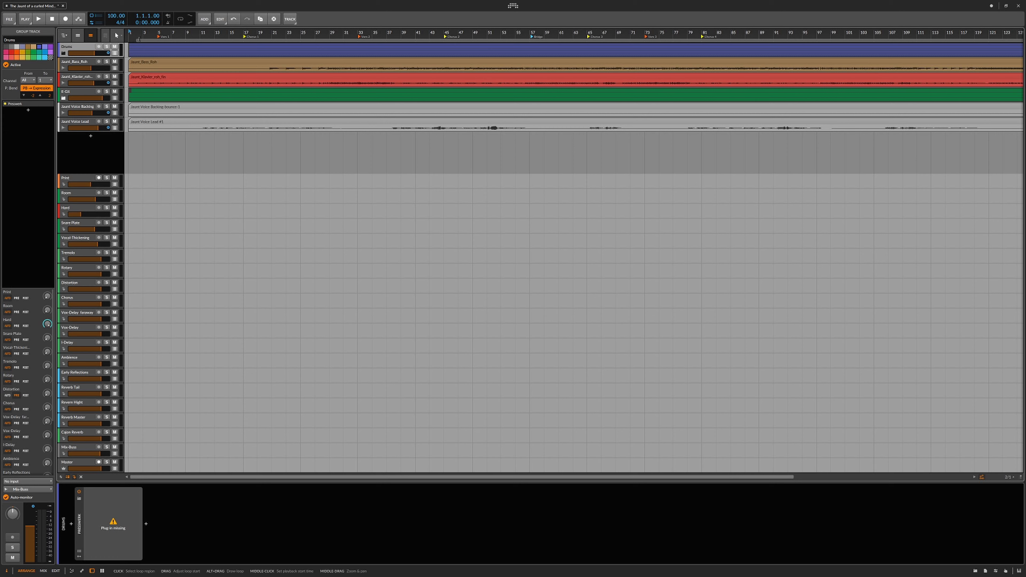
Step: Select the loop region spanning the whole song in the arranger timeline
click(133, 36)
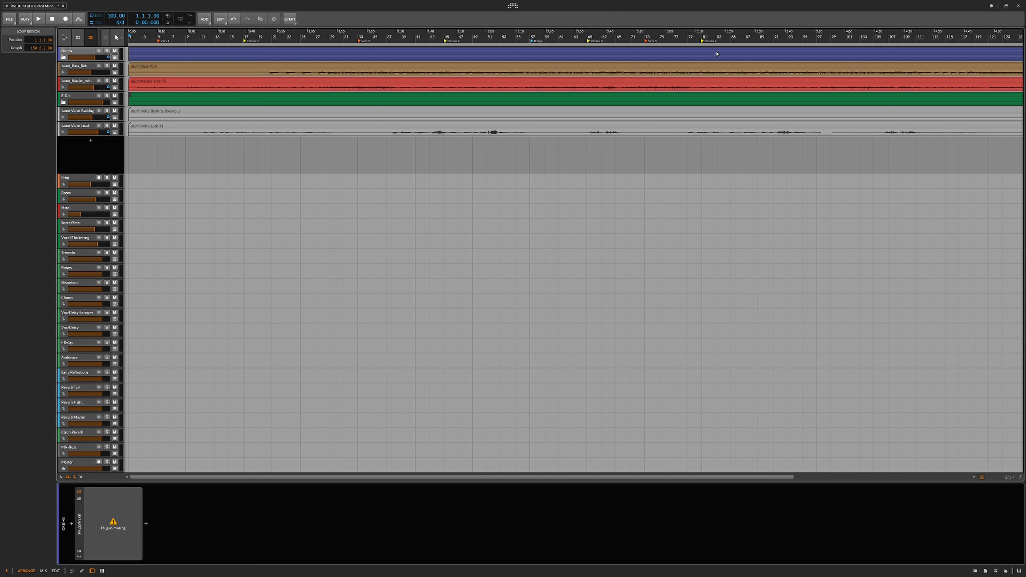
key(minus)
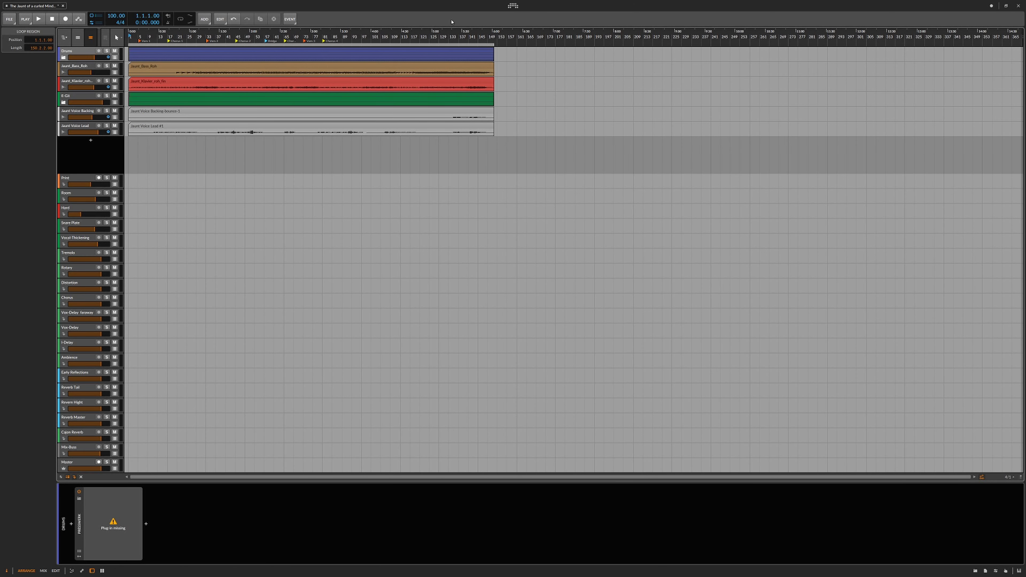